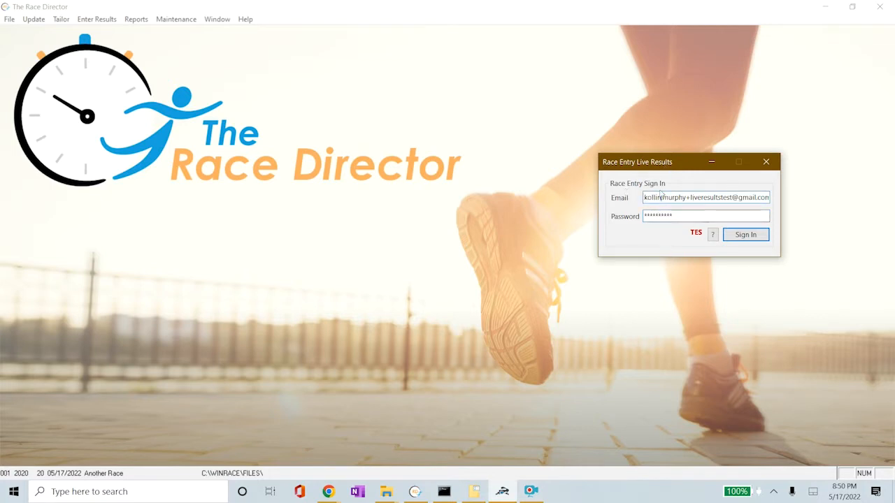
Step: Sign in to Race Entry Live Results and open The Tortoise and the Hare Testing - 2022 with local scoring software as the results source
{"action": "left_click", "coordinate": [741, 236]}
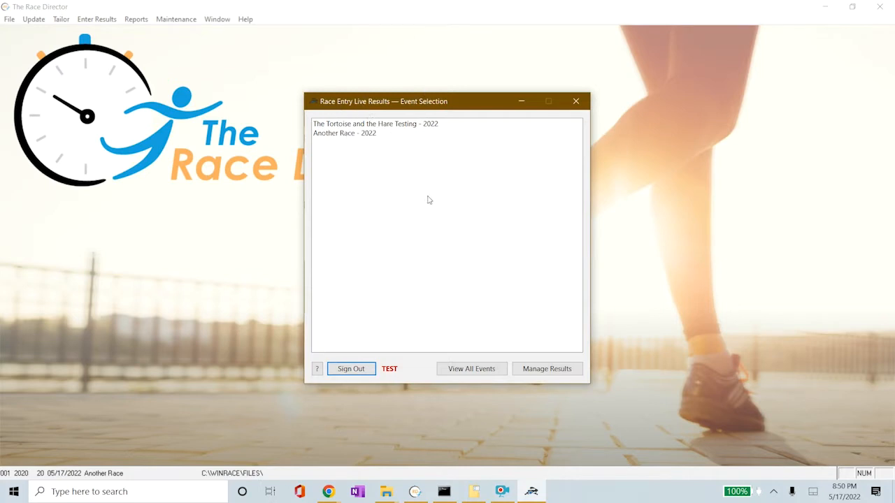
{"action": "left_click", "coordinate": [344, 125]}
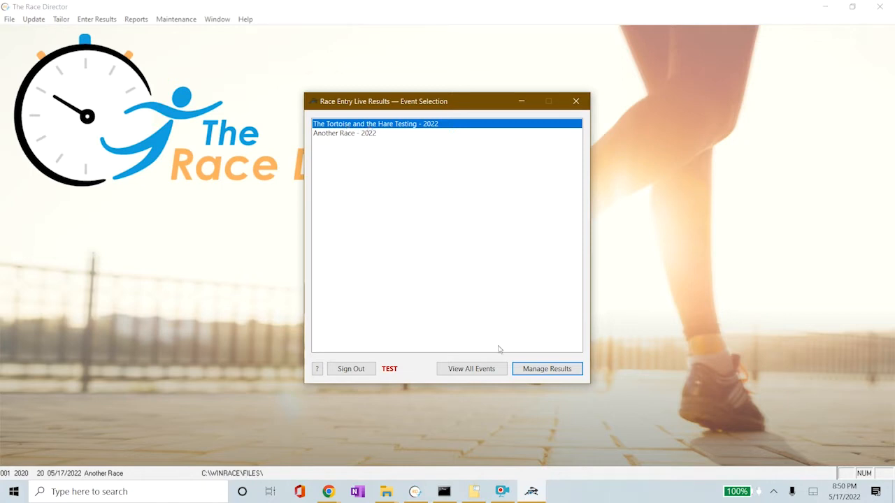
{"action": "double_click", "coordinate": [419, 125]}
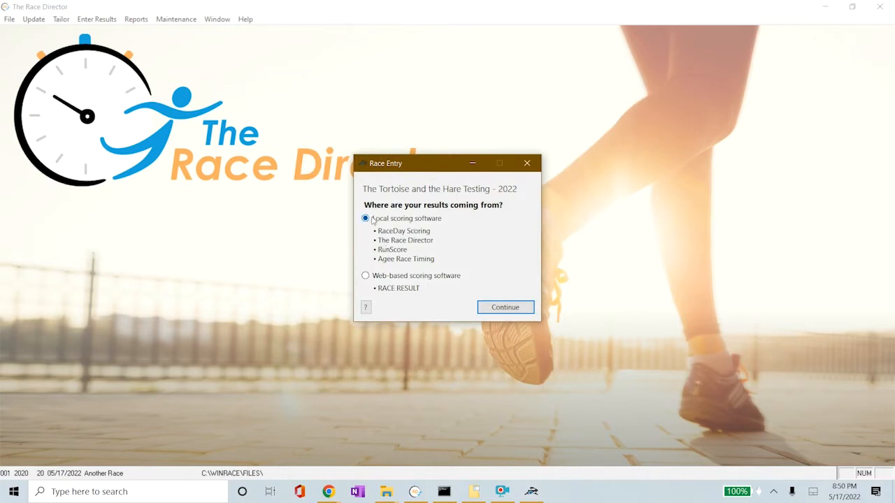
{"action": "left_click", "coordinate": [516, 308]}
{"action": "left_click_drag", "start_coordinate": [393, 101], "coordinate": [670, 82]}
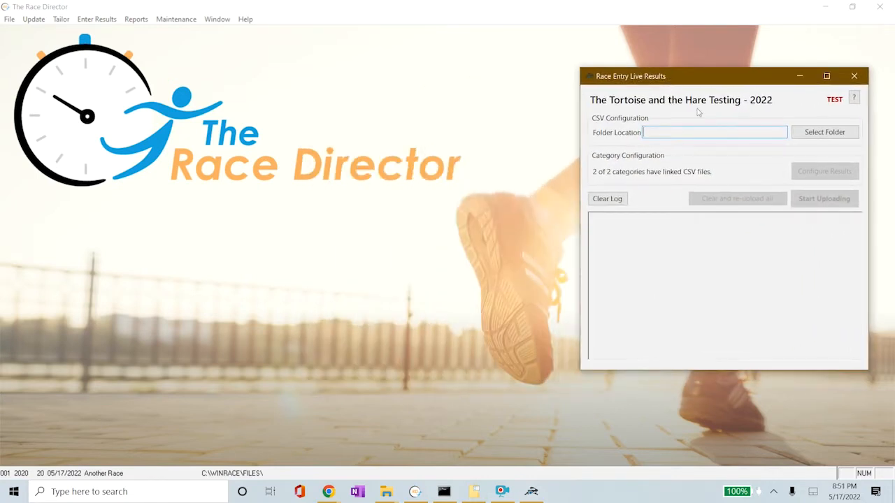
Step: Open the Live Results help and read through the Using this program topic
{"action": "left_click", "coordinate": [854, 99]}
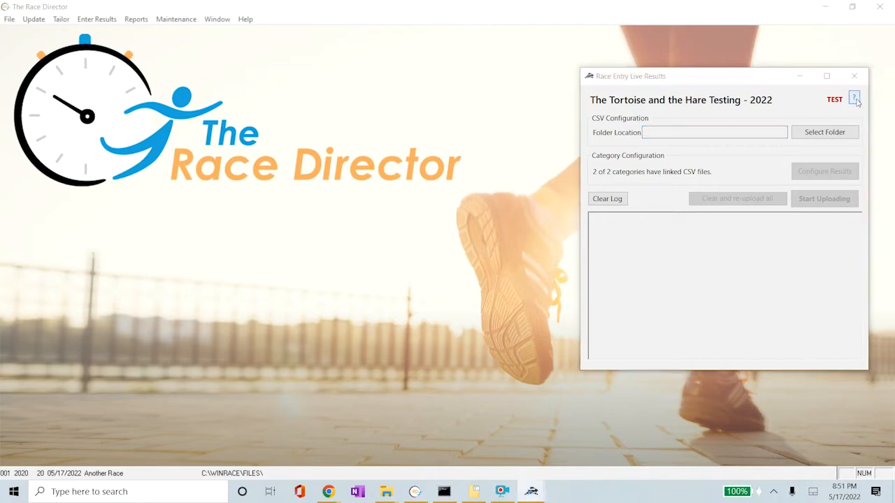
{"action": "left_click_drag", "start_coordinate": [674, 85], "coordinate": [599, 54]}
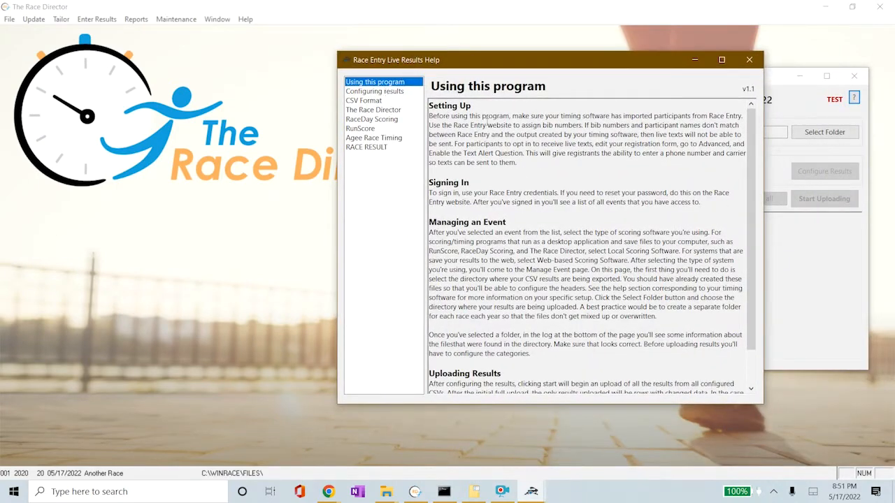
{"action": "scroll", "coordinate": [514, 168], "scroll_direction": "down", "scroll_amount": 2}
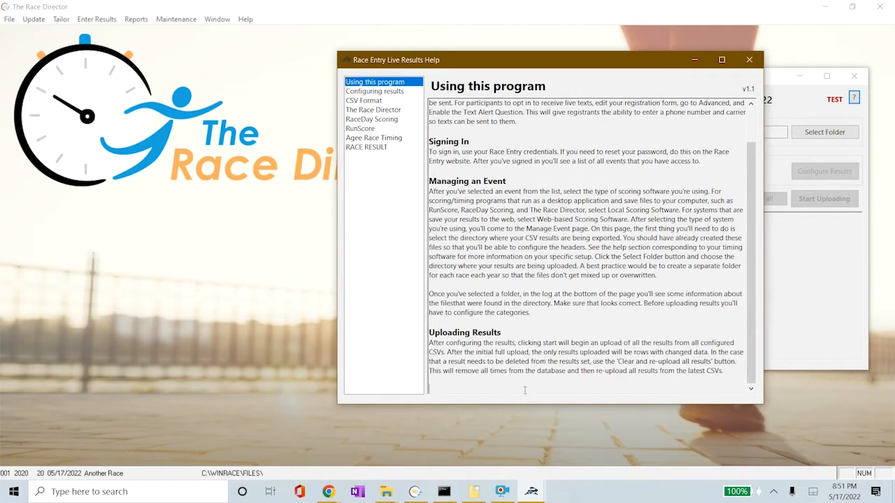
{"action": "scroll", "coordinate": [558, 283], "scroll_direction": "up", "scroll_amount": 2}
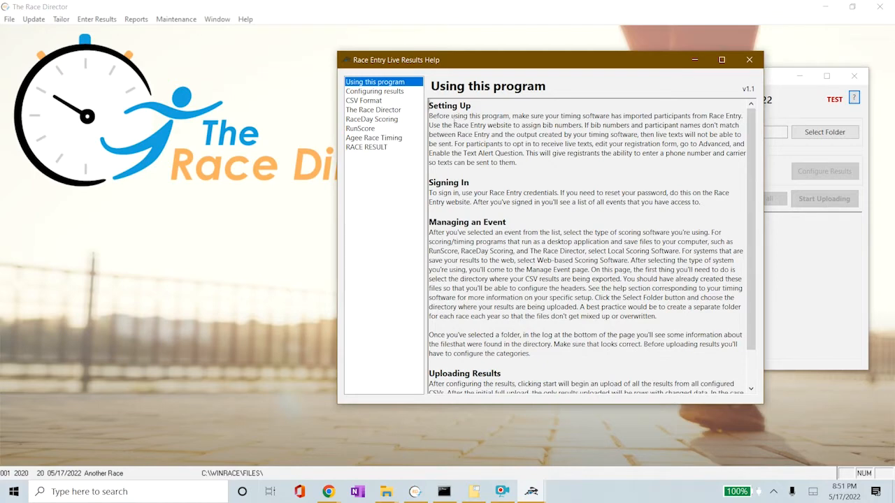
Step: Browse the help topics on configuring results, CSV format and the scoring programs, finishing with The Race Director's GRU instructions, and close the help
{"action": "left_click", "coordinate": [368, 95]}
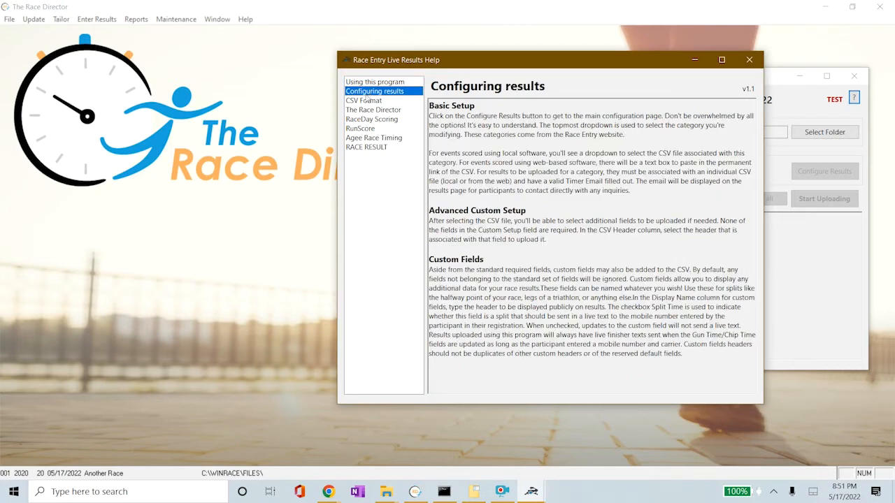
{"action": "left_click", "coordinate": [369, 86]}
{"action": "left_click", "coordinate": [372, 93]}
{"action": "left_click", "coordinate": [381, 112]}
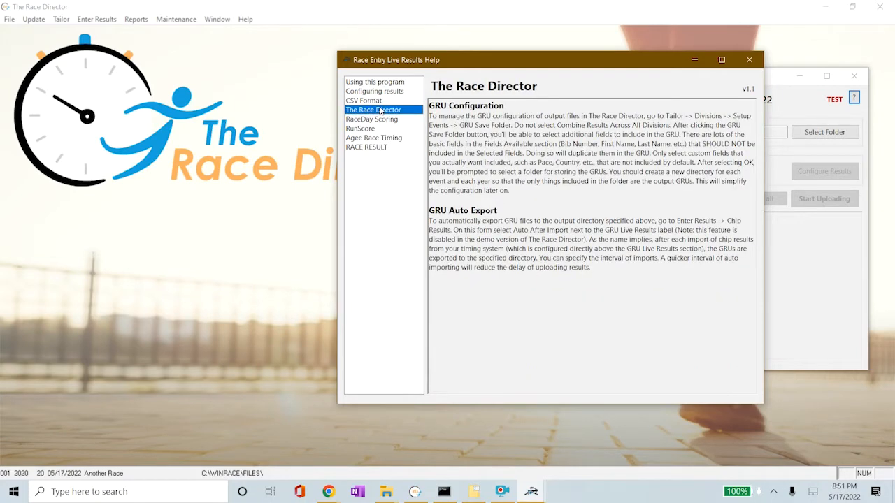
{"action": "left_click", "coordinate": [374, 121]}
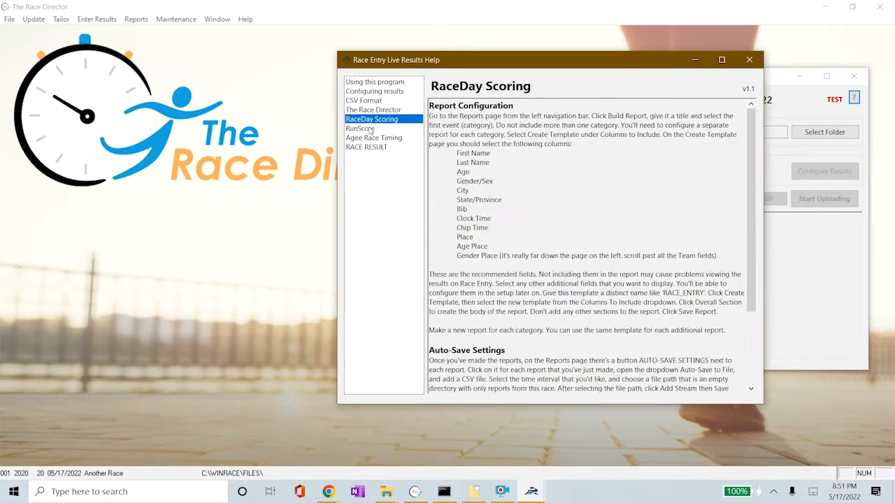
{"action": "left_click", "coordinate": [360, 128]}
{"action": "left_click", "coordinate": [371, 138]}
{"action": "left_click", "coordinate": [360, 129]}
{"action": "left_click", "coordinate": [367, 120]}
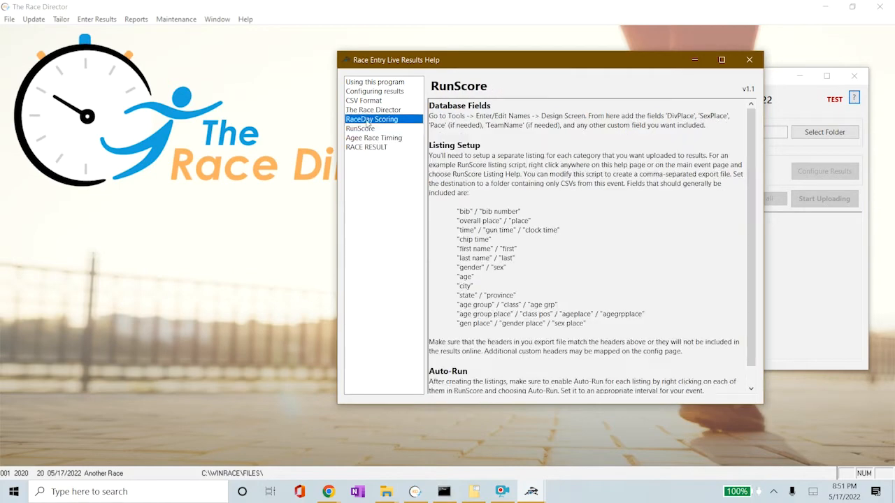
{"action": "left_click", "coordinate": [367, 110]}
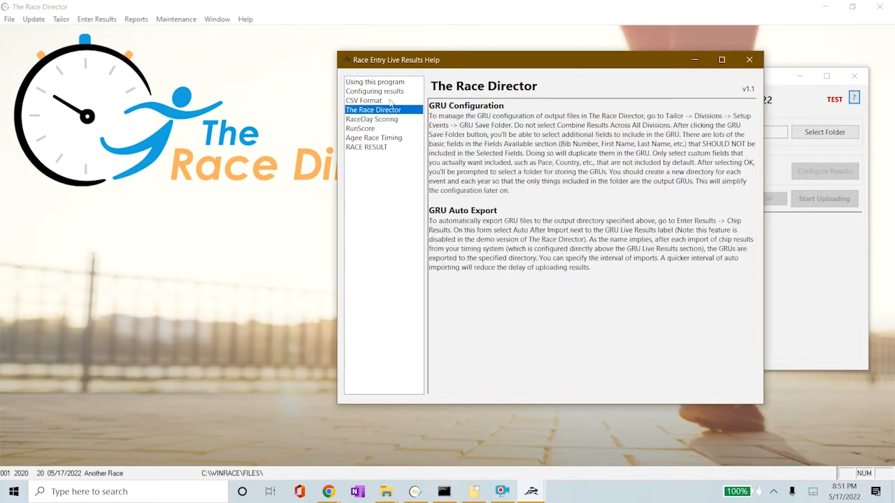
{"action": "left_click", "coordinate": [385, 101]}
{"action": "left_click", "coordinate": [377, 92]}
{"action": "left_click", "coordinate": [378, 101]}
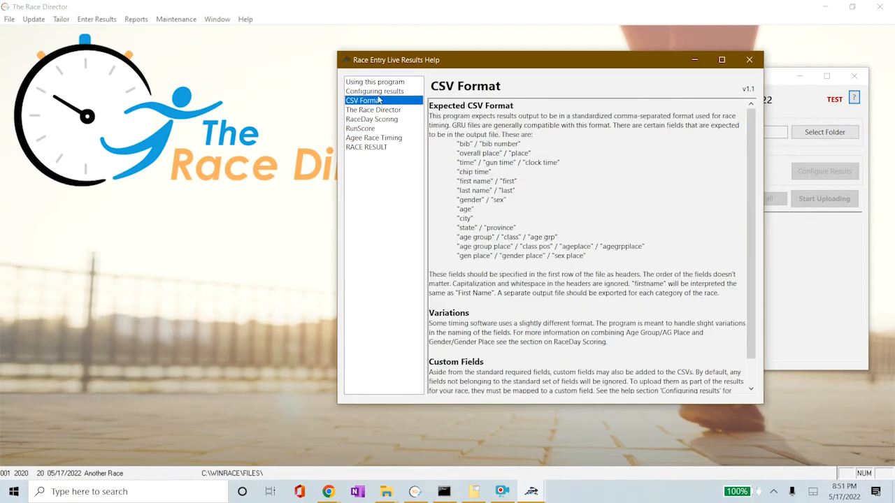
{"action": "left_click", "coordinate": [393, 110]}
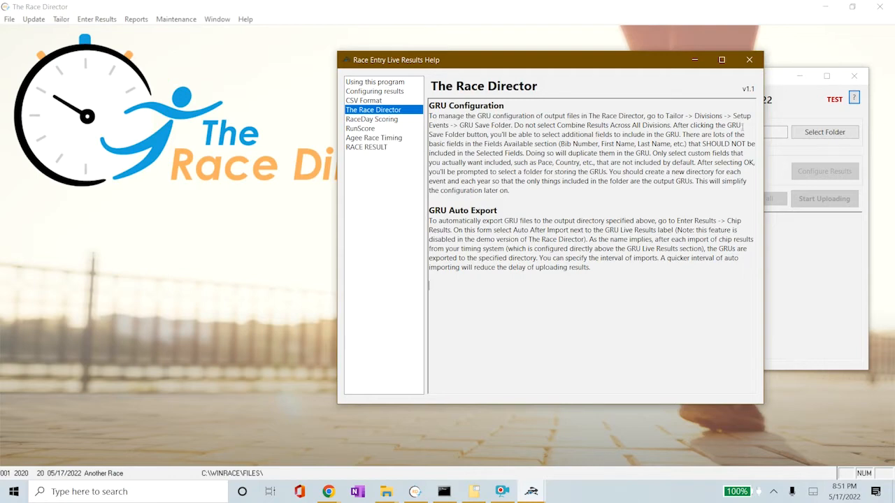
{"action": "left_click", "coordinate": [748, 62]}
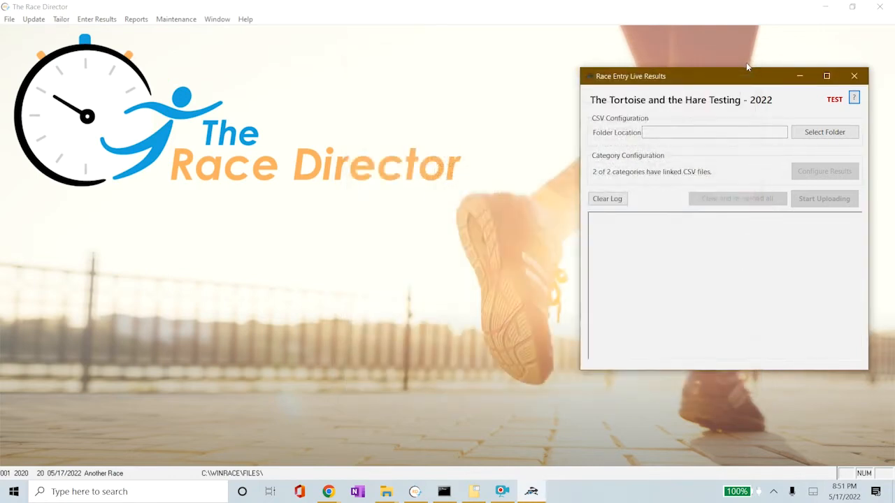
Step: Switch to The Race Director and open the division setup
{"action": "left_click", "coordinate": [255, 89]}
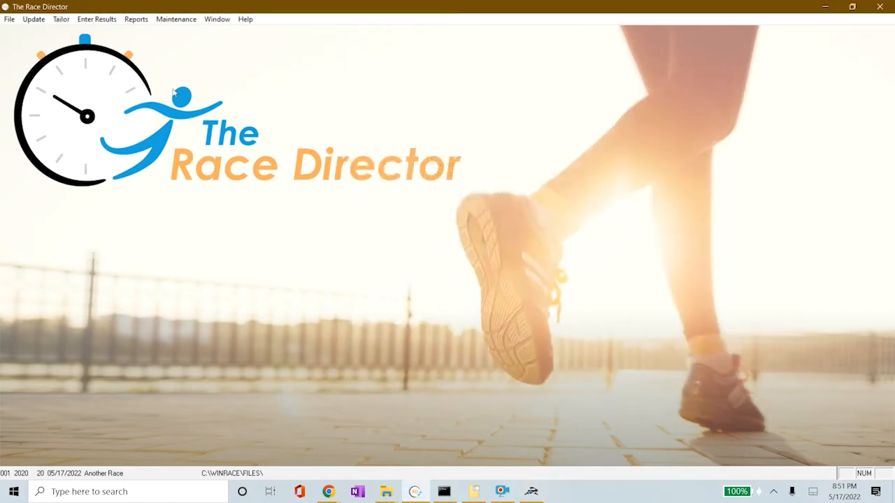
{"action": "left_click", "coordinate": [61, 19]}
{"action": "left_click", "coordinate": [65, 32]}
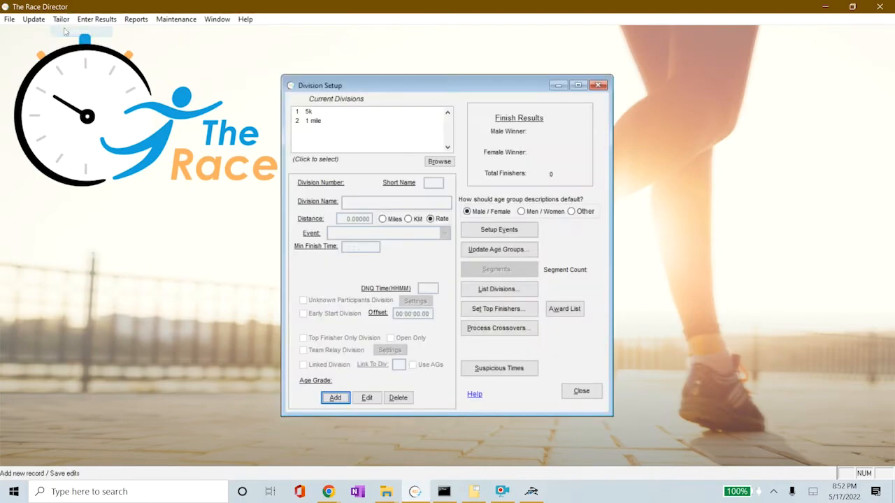
{"action": "left_click", "coordinate": [581, 391]}
{"action": "left_click", "coordinate": [61, 20]}
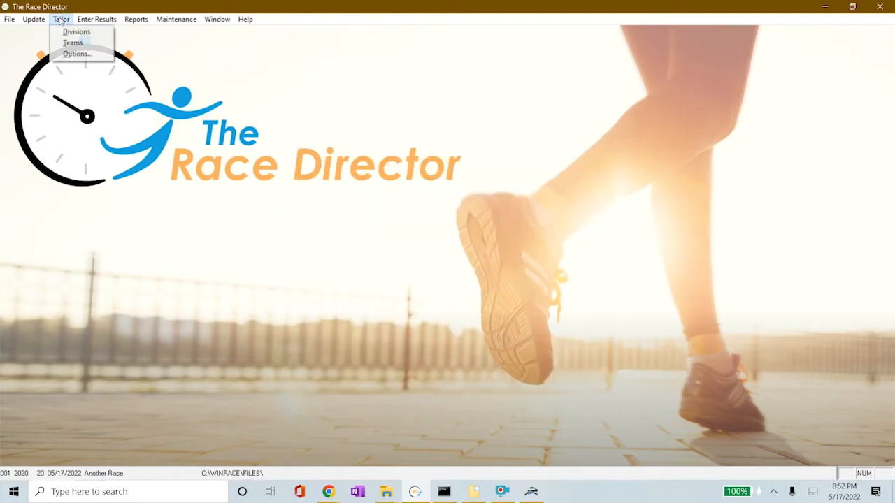
{"action": "left_click", "coordinate": [65, 31]}
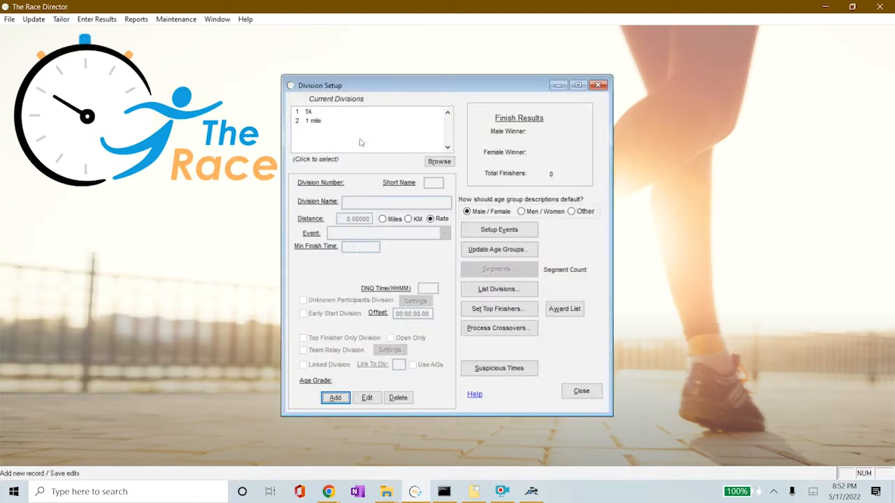
Step: Review the details and event assignments of the 5k and 1 mile divisions
{"action": "left_click", "coordinate": [309, 112]}
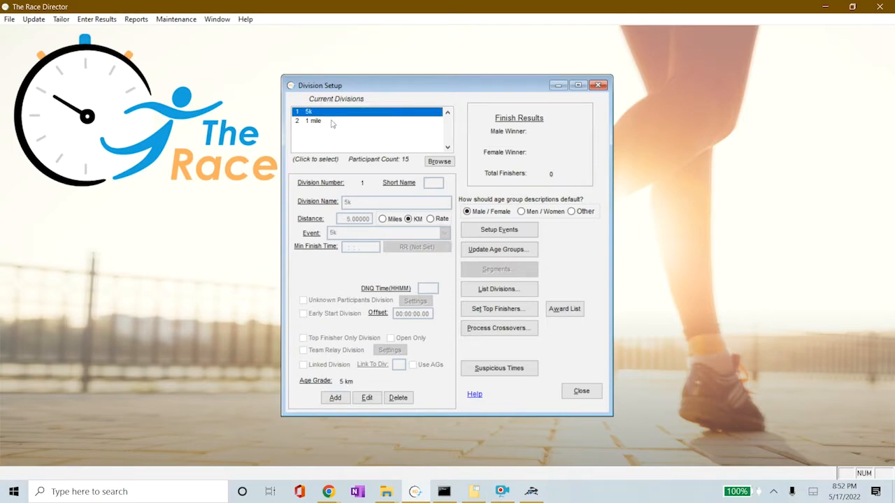
{"action": "left_click", "coordinate": [332, 123]}
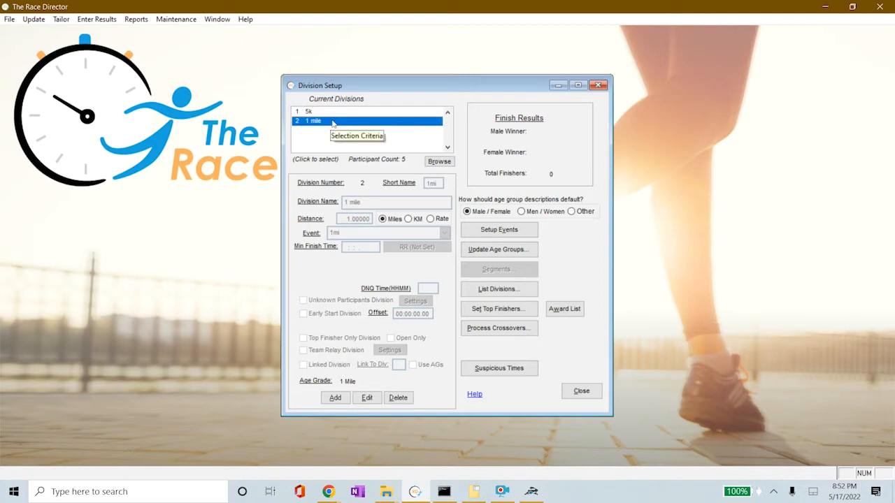
{"action": "left_click", "coordinate": [326, 114]}
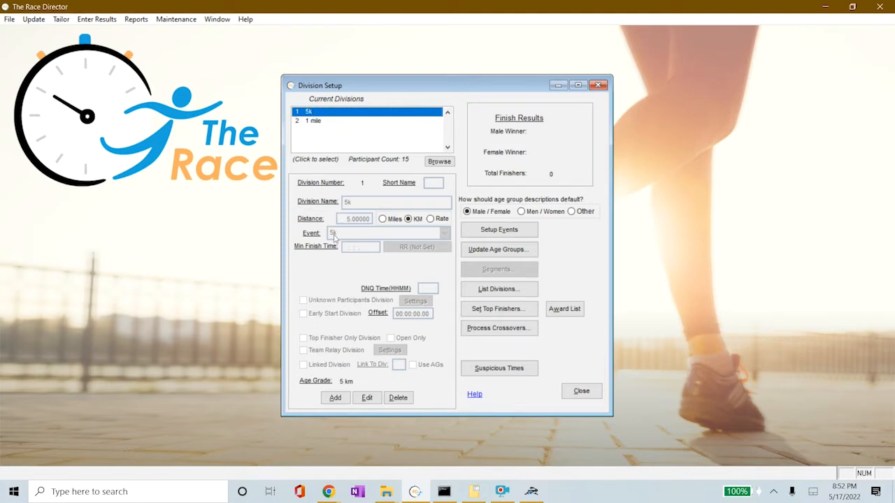
{"action": "left_click", "coordinate": [314, 122]}
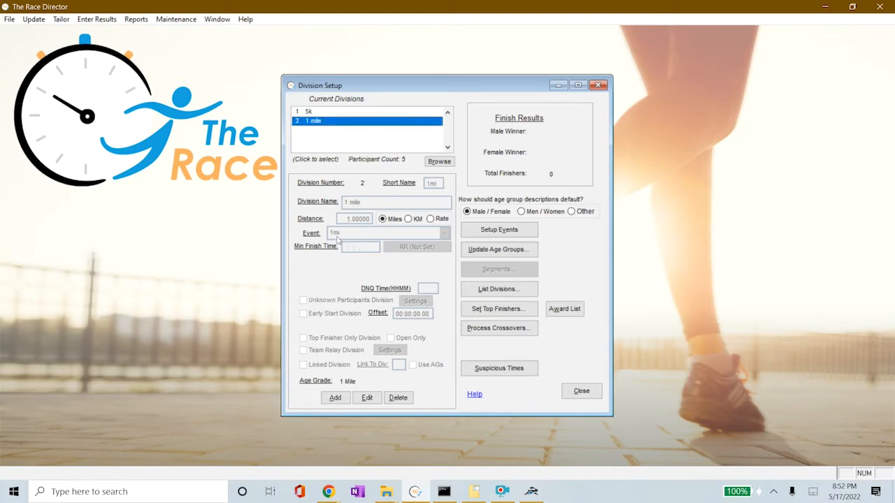
Step: Open the event setup, examine the 5k and 1mi events, and close it
{"action": "left_click", "coordinate": [517, 237]}
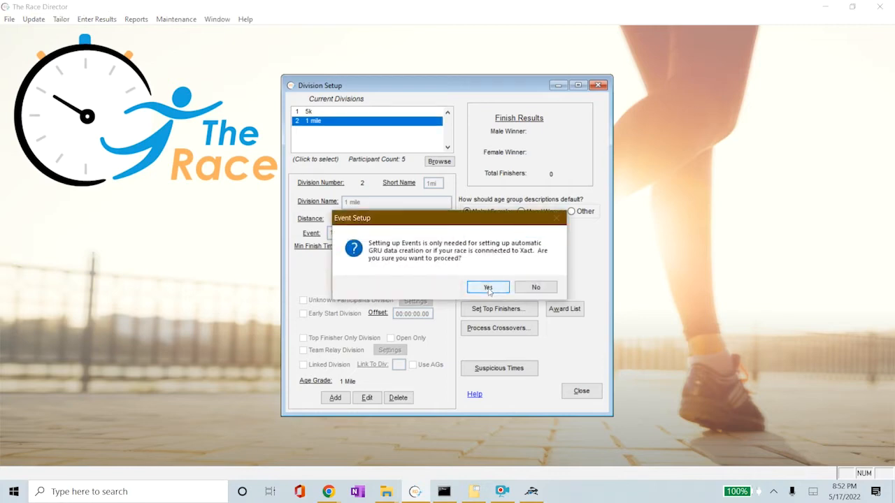
{"action": "left_click", "coordinate": [488, 288]}
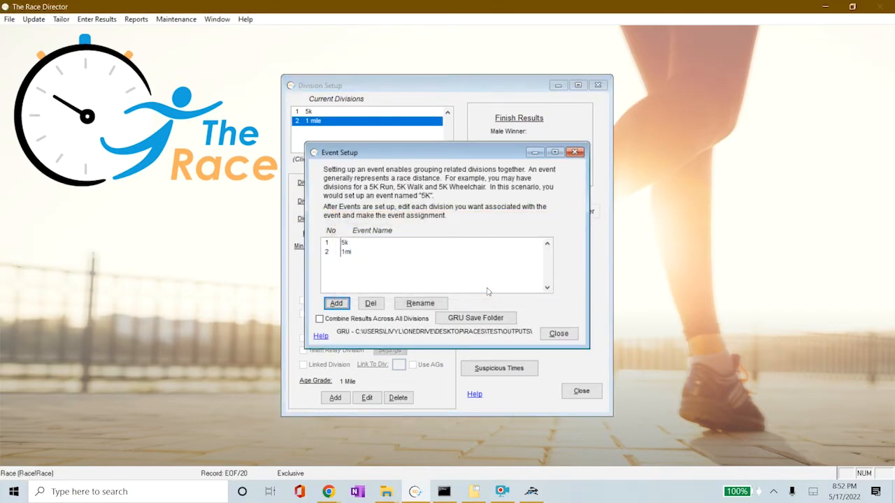
{"action": "left_click", "coordinate": [352, 244]}
{"action": "left_click", "coordinate": [345, 253]}
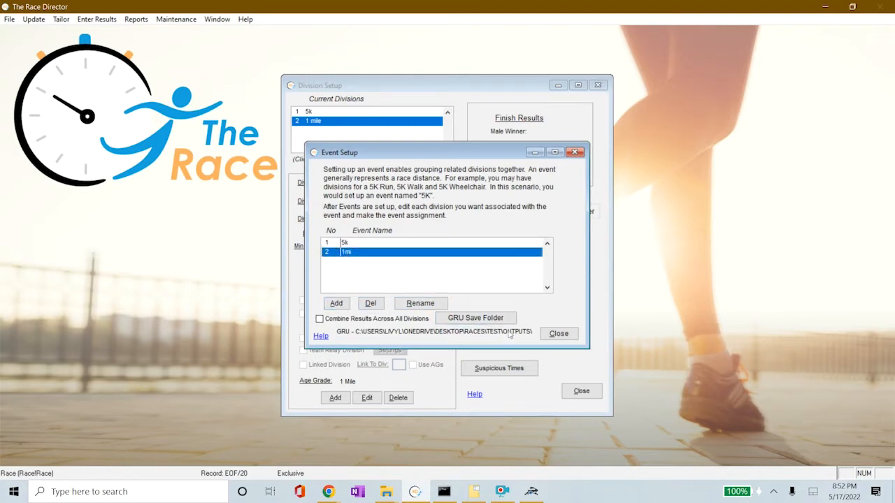
{"action": "left_click", "coordinate": [559, 335]}
Step: Edit the 5k division, assign it to the 5k event, and save it
{"action": "left_click", "coordinate": [312, 113]}
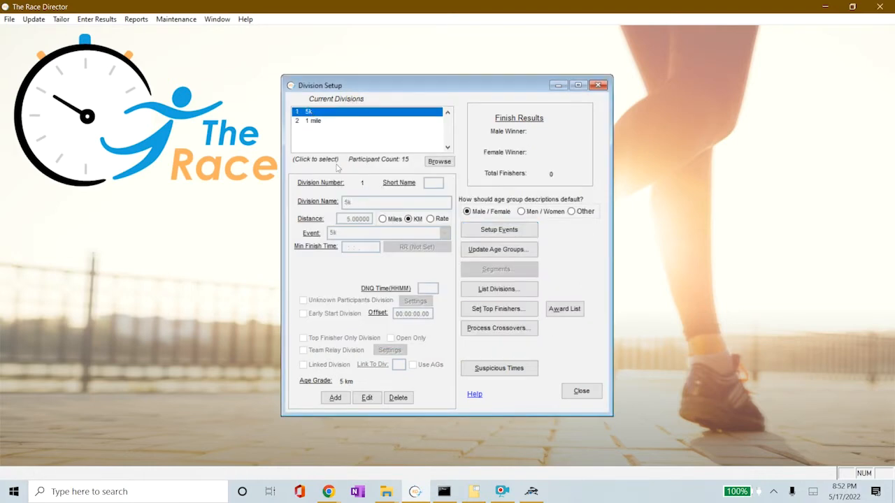
{"action": "left_click", "coordinate": [367, 397]}
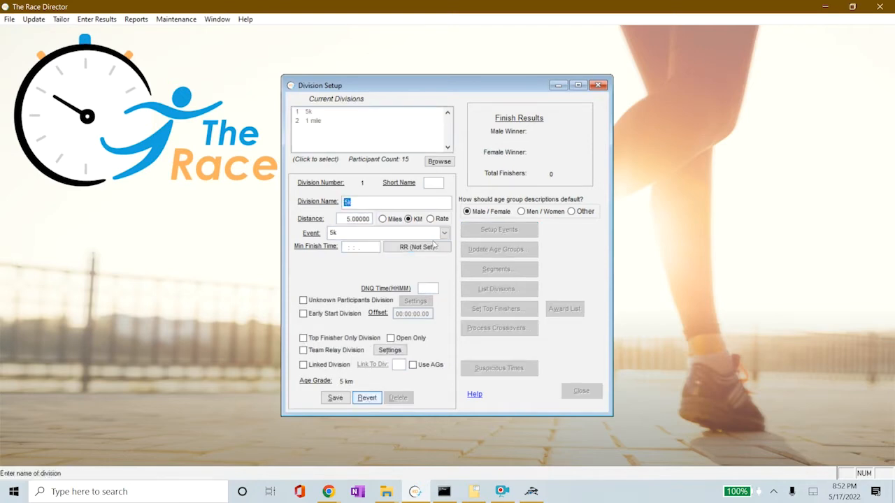
{"action": "left_click", "coordinate": [444, 233]}
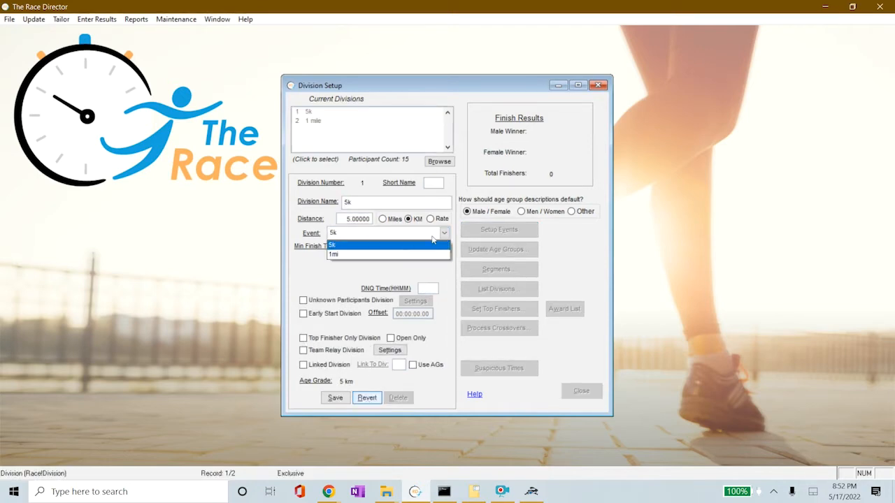
{"action": "left_click", "coordinate": [430, 243]}
{"action": "left_click", "coordinate": [336, 397]}
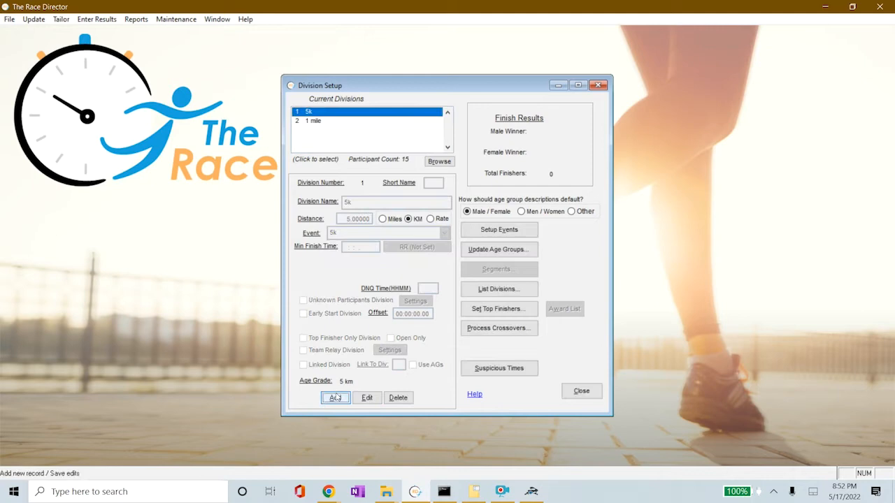
Step: Open the event setup and start configuring the GRU save folder, proceeding to the additional output fields
{"action": "left_click", "coordinate": [489, 229]}
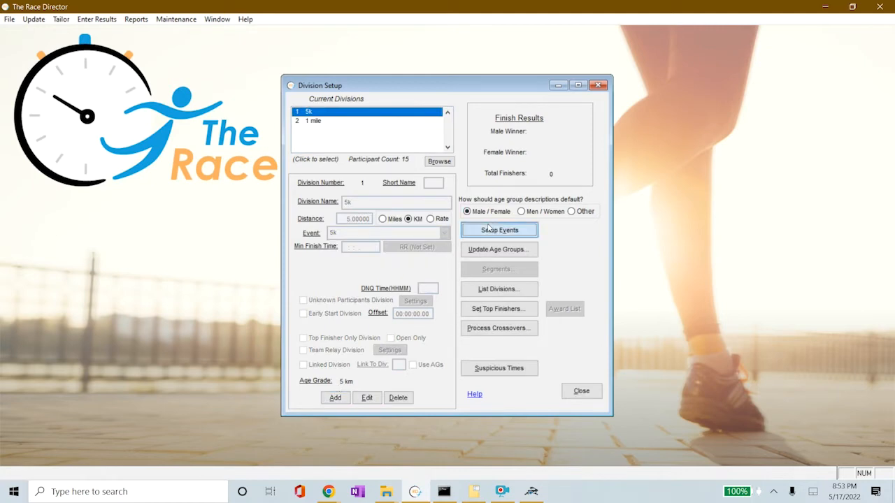
{"action": "left_click", "coordinate": [487, 287]}
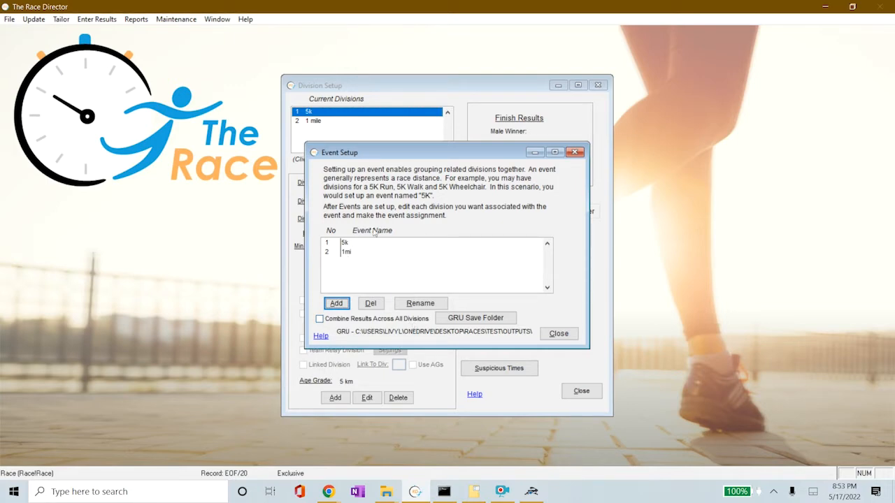
{"action": "left_click", "coordinate": [495, 323]}
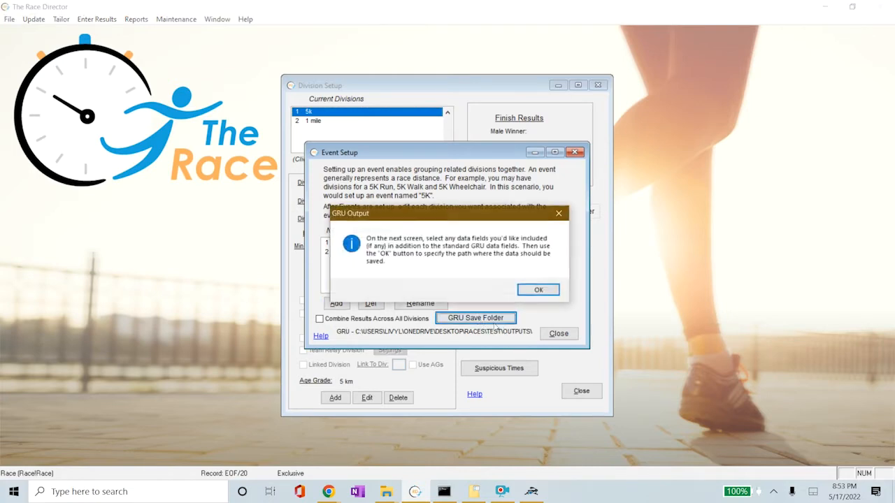
{"action": "left_click", "coordinate": [539, 291]}
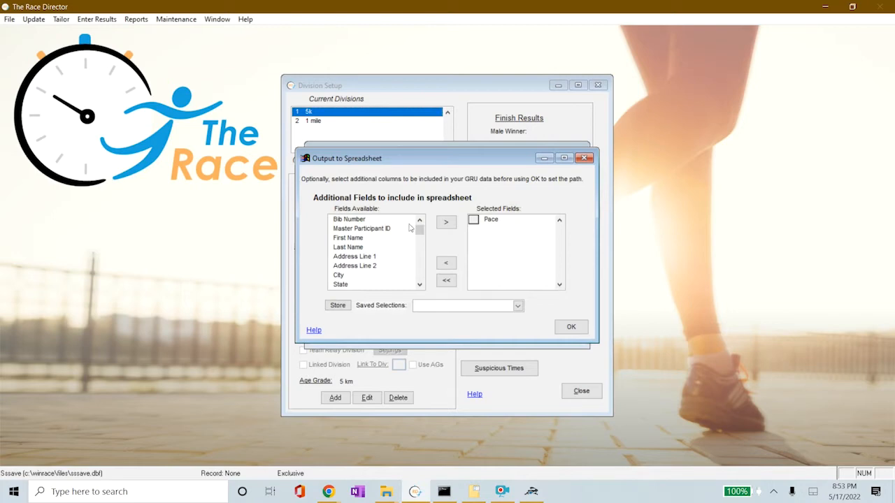
Step: Examine the additional fields available for the GRU data, such as bib number, chip number and finish places, alongside the selected Pace field
{"action": "left_click", "coordinate": [388, 221]}
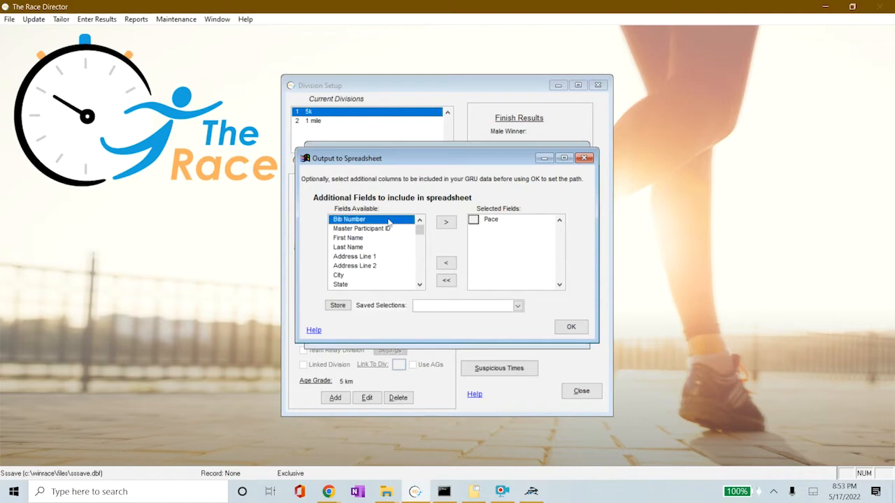
{"action": "left_click", "coordinate": [373, 238]}
{"action": "left_click", "coordinate": [363, 219]}
{"action": "key", "text": "ctrl+Down"}
{"action": "key", "text": "ctrl+Down"}
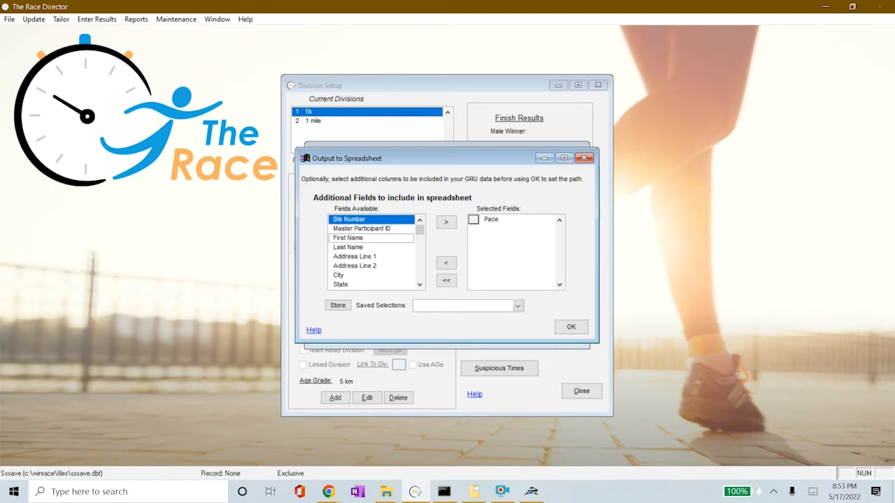
{"action": "scroll", "coordinate": [353, 276], "scroll_direction": "down", "scroll_amount": 1}
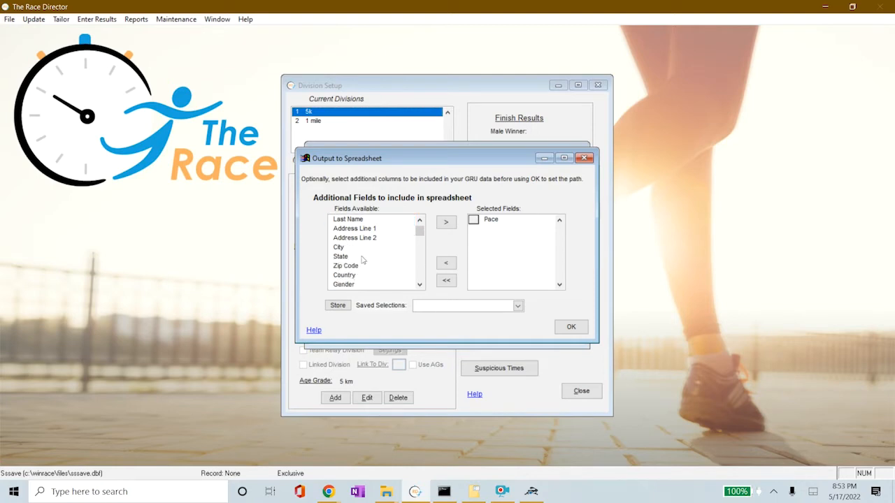
{"action": "scroll", "coordinate": [358, 283], "scroll_direction": "down", "scroll_amount": 4}
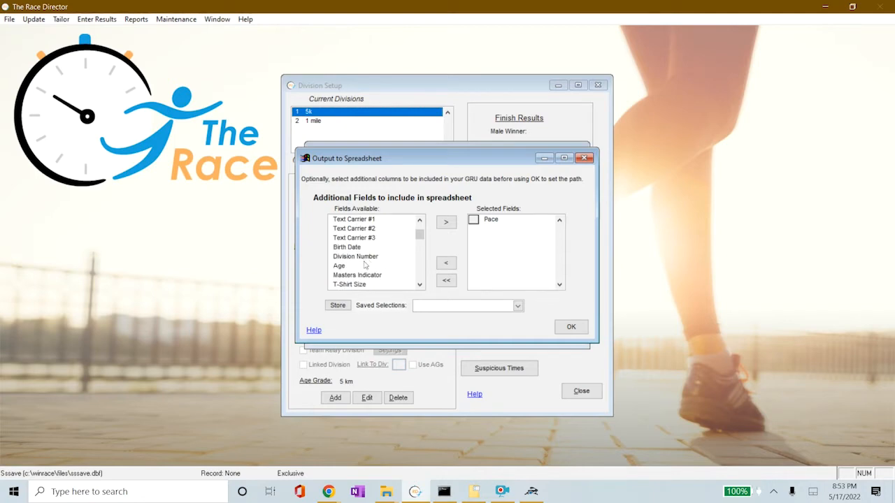
{"action": "scroll", "coordinate": [364, 265], "scroll_direction": "down", "scroll_amount": 3}
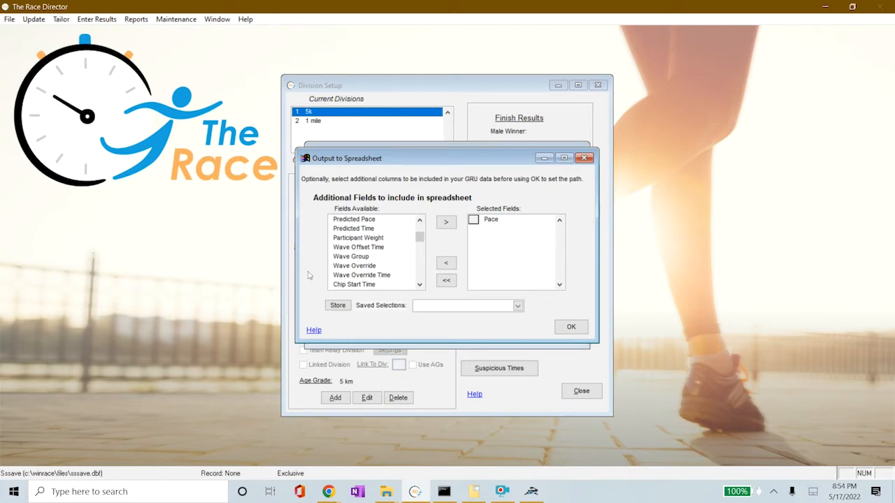
{"action": "scroll", "coordinate": [367, 257], "scroll_direction": "down", "scroll_amount": 1}
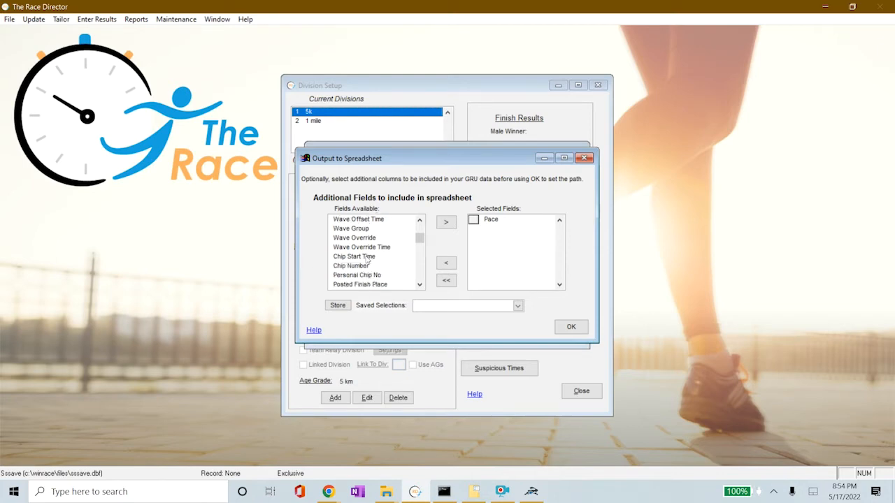
{"action": "left_click", "coordinate": [492, 222]}
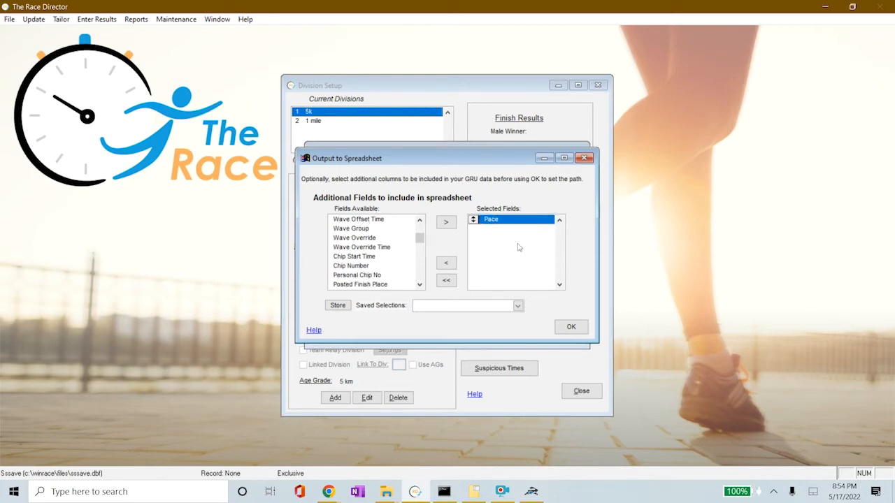
{"action": "left_click", "coordinate": [377, 275]}
{"action": "left_click", "coordinate": [368, 265]}
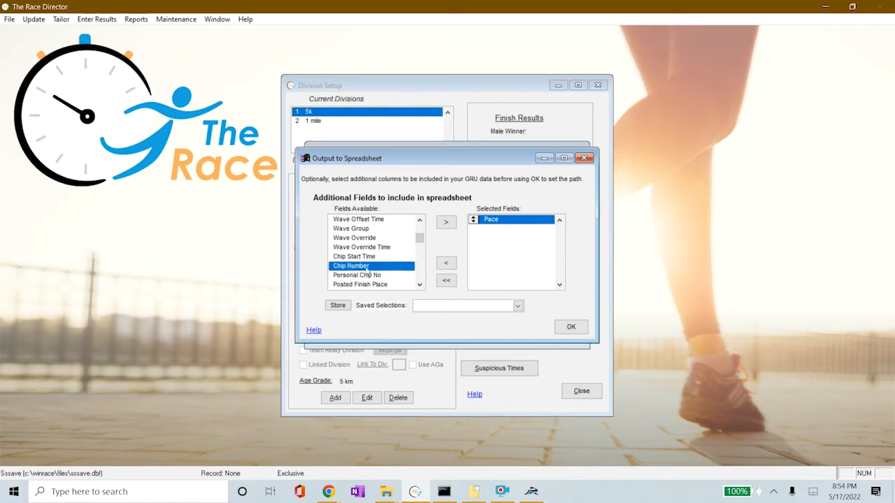
{"action": "scroll", "coordinate": [386, 259], "scroll_direction": "down", "scroll_amount": 1}
{"action": "scroll", "coordinate": [387, 259], "scroll_direction": "down", "scroll_amount": 2}
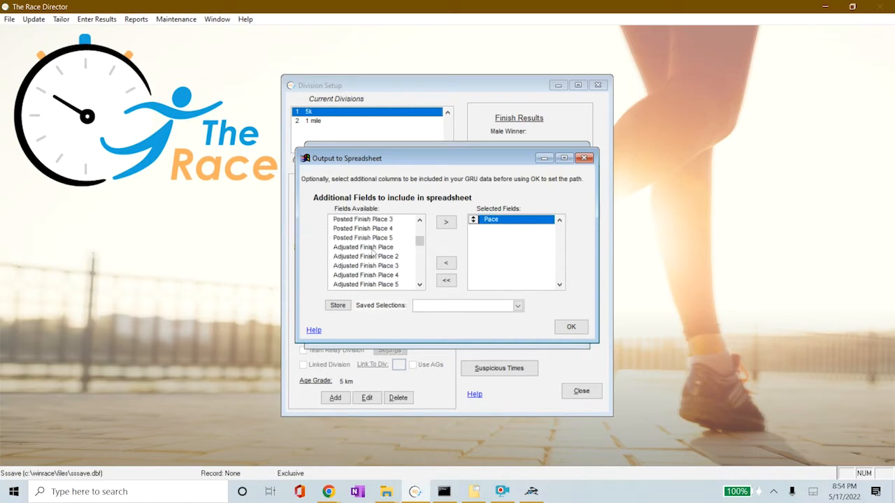
{"action": "left_click", "coordinate": [374, 248]}
{"action": "scroll", "coordinate": [376, 271], "scroll_direction": "down", "scroll_amount": 2}
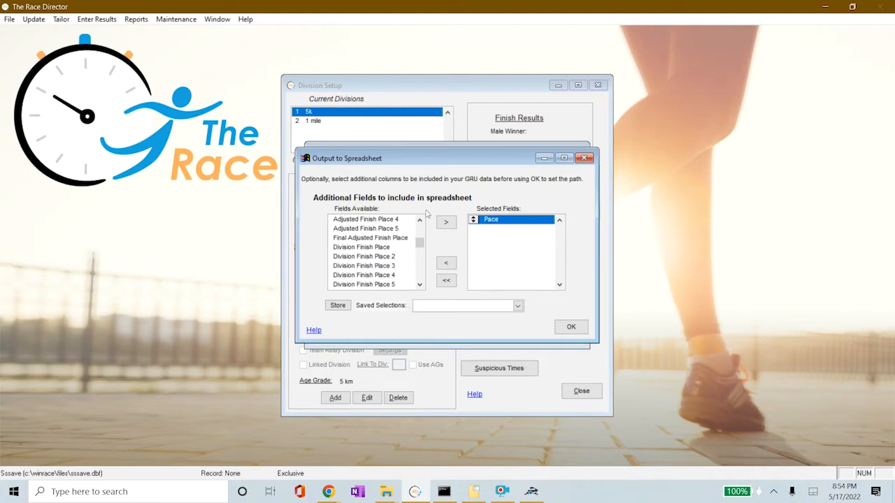
Step: Accept the GRU fields, set the save folder to outputs under Desktop\Races\Test, and close the event and division setups
{"action": "left_click", "coordinate": [571, 329]}
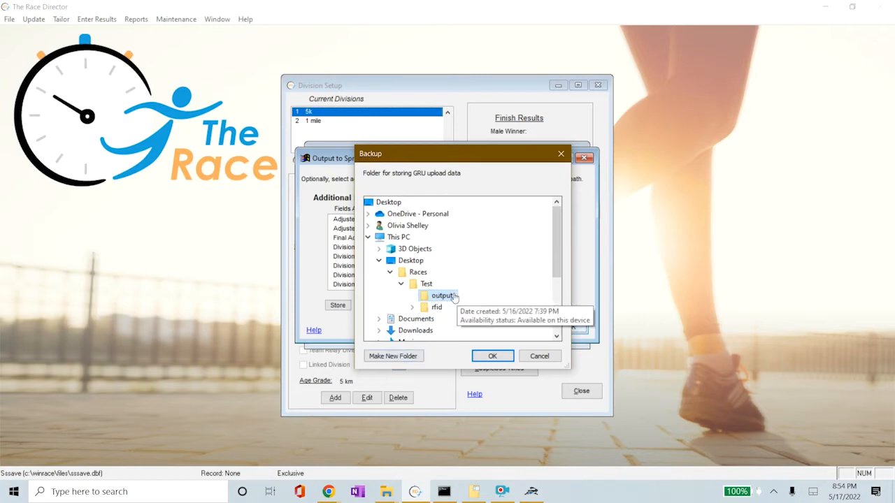
{"action": "left_click", "coordinate": [487, 359]}
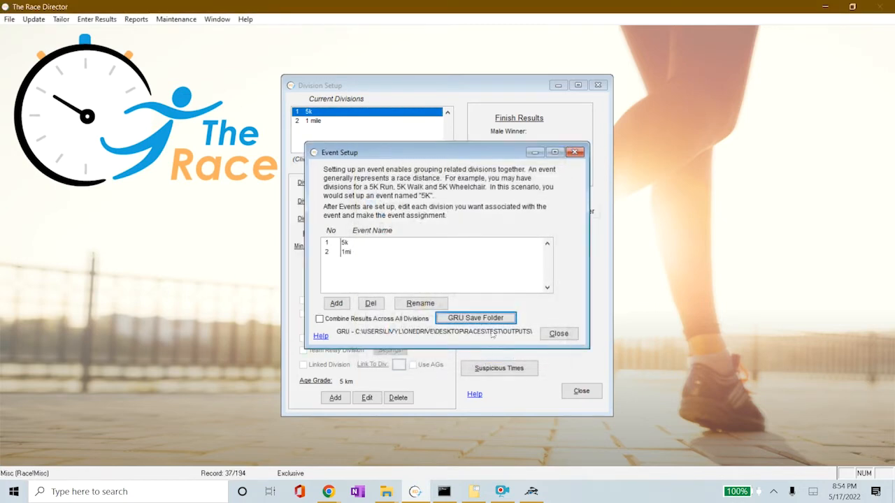
{"action": "left_click", "coordinate": [560, 333]}
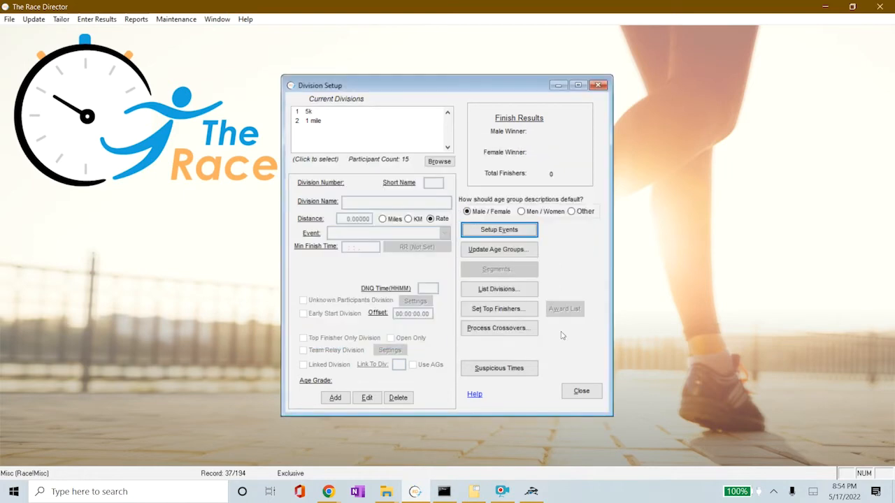
{"action": "left_click", "coordinate": [581, 391]}
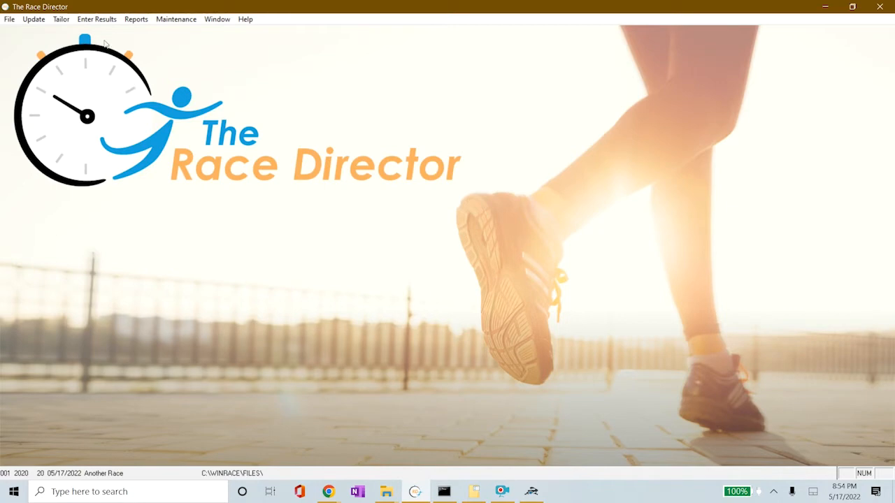
Step: Open the chip results import window and shift it slightly
{"action": "left_click", "coordinate": [89, 20]}
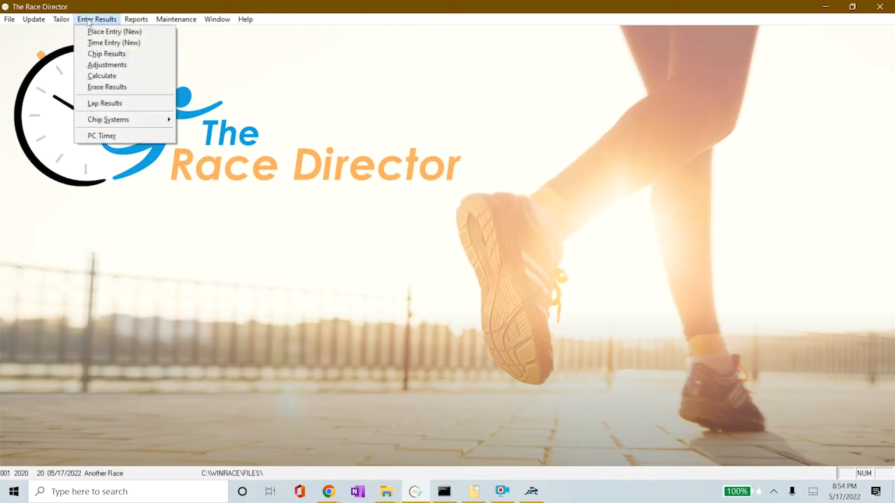
{"action": "left_click", "coordinate": [112, 54]}
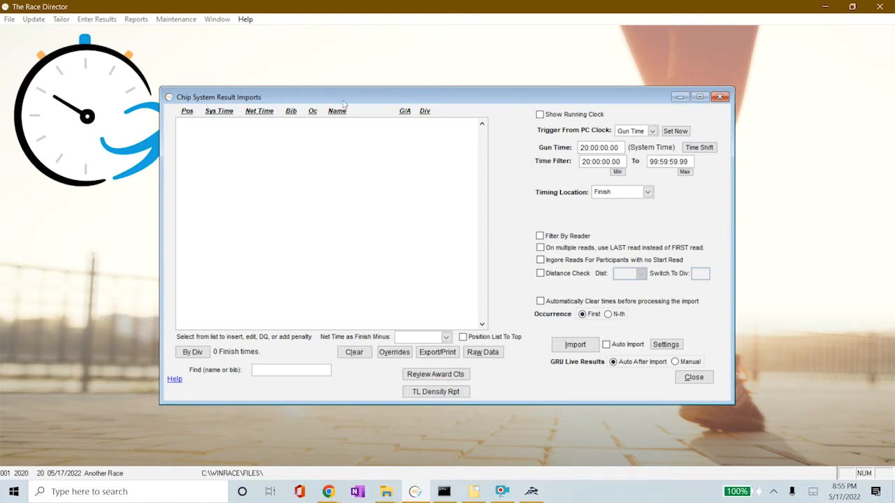
{"action": "left_click_drag", "start_coordinate": [344, 103], "coordinate": [342, 98]}
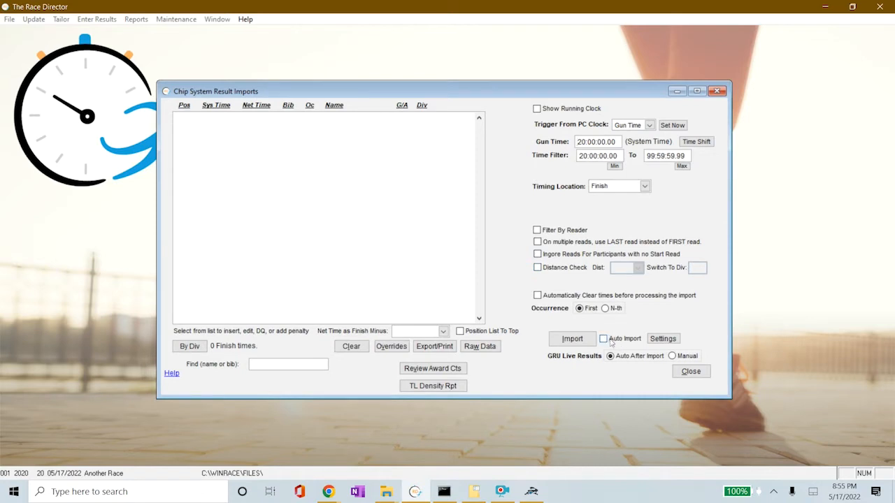
Step: Try to import the chip reads from reads.txt in the rfid folder
{"action": "left_click", "coordinate": [564, 343]}
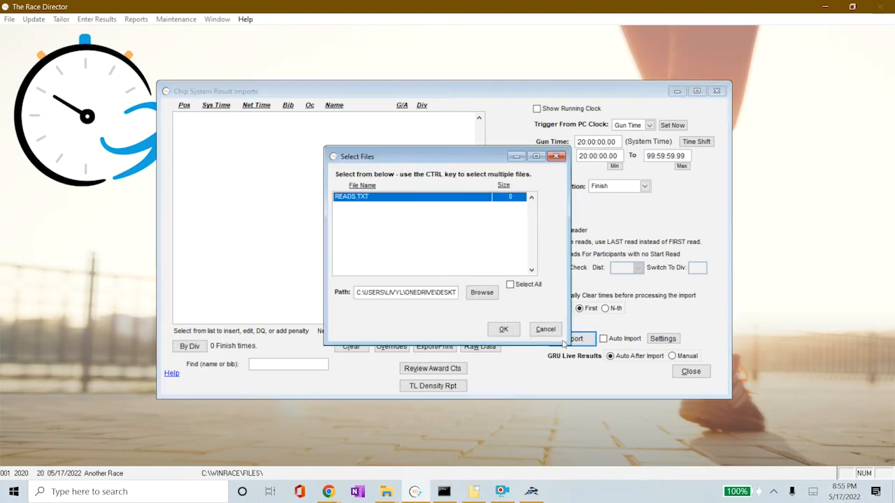
{"action": "left_click", "coordinate": [481, 293]}
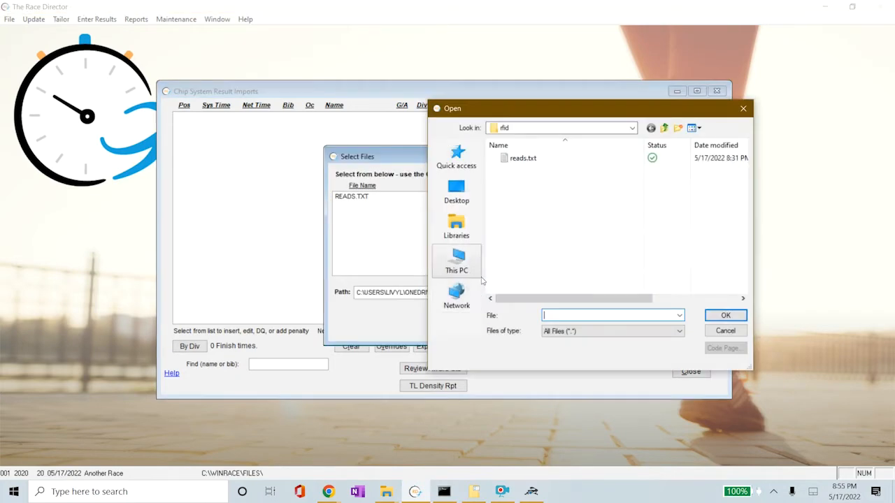
{"action": "left_click", "coordinate": [553, 160]}
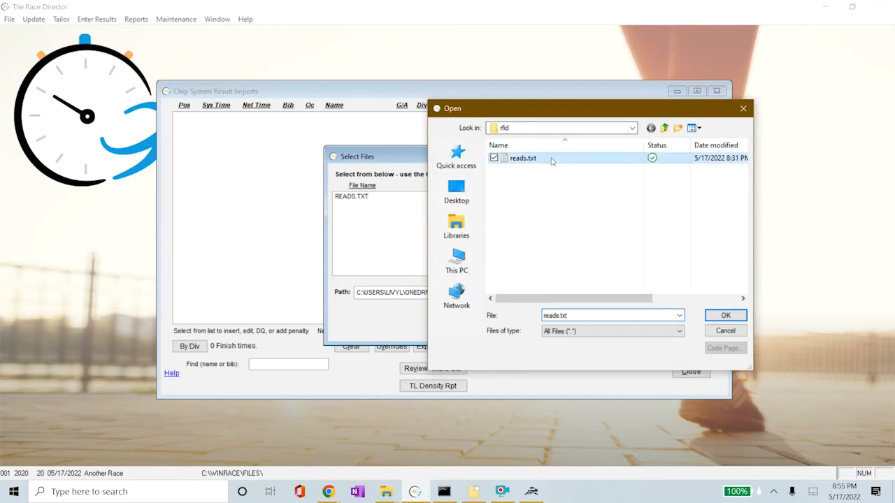
{"action": "left_click", "coordinate": [729, 318]}
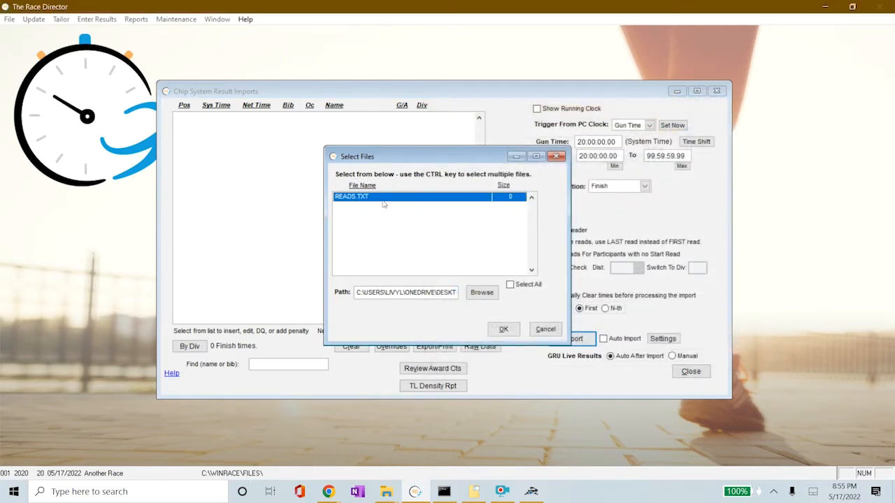
{"action": "left_click", "coordinate": [500, 330]}
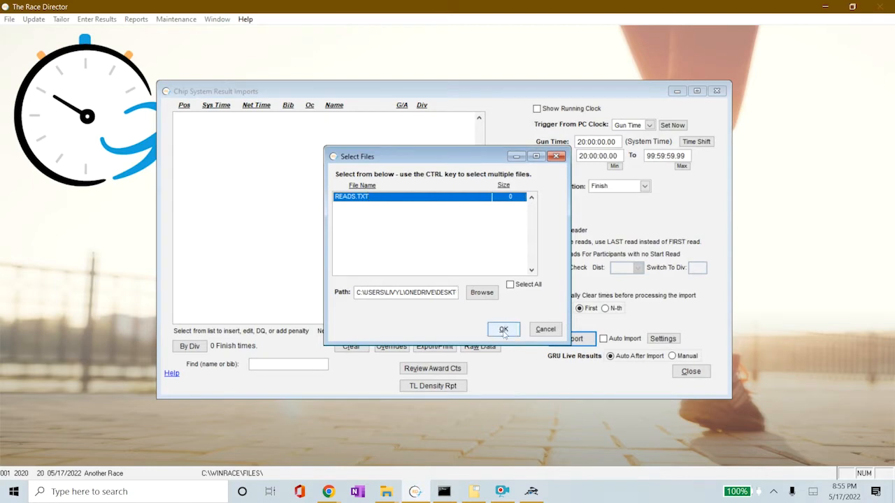
{"action": "left_click", "coordinate": [503, 330]}
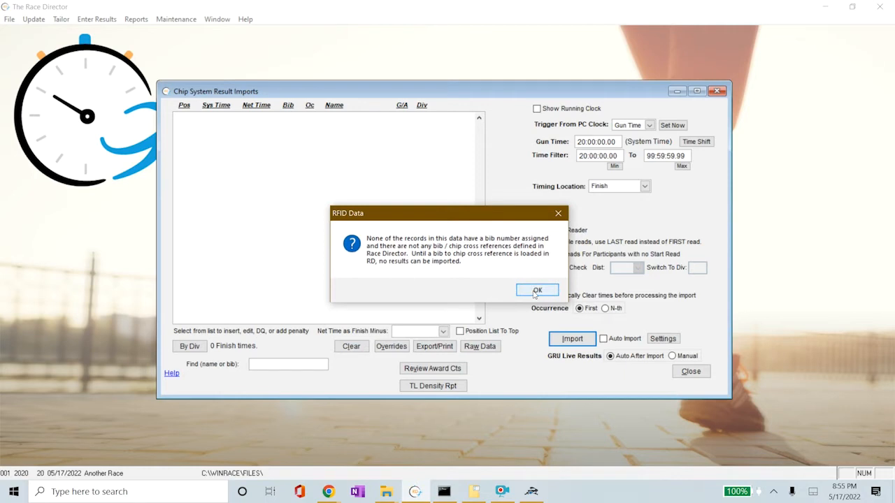
{"action": "left_click", "coordinate": [537, 291]}
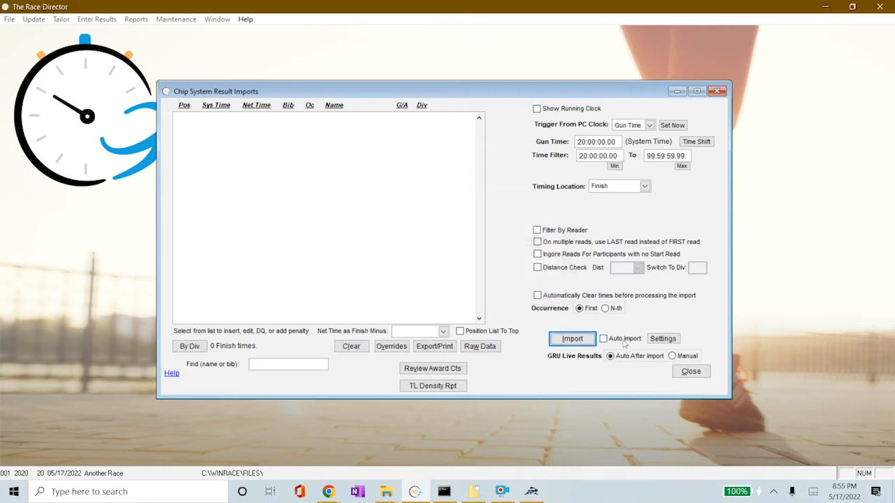
Step: Select Auto After Import for GRU Live Results, and turn Auto Import on and back off
{"action": "left_click", "coordinate": [628, 356]}
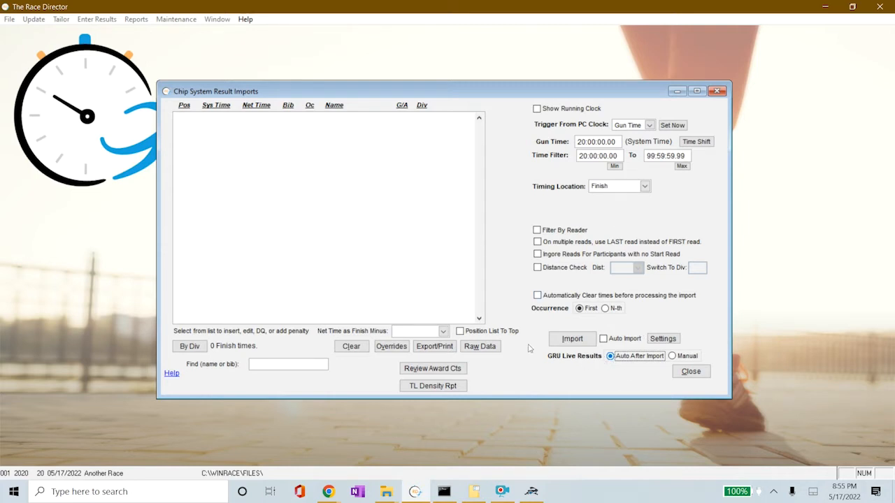
{"action": "left_click", "coordinate": [623, 343]}
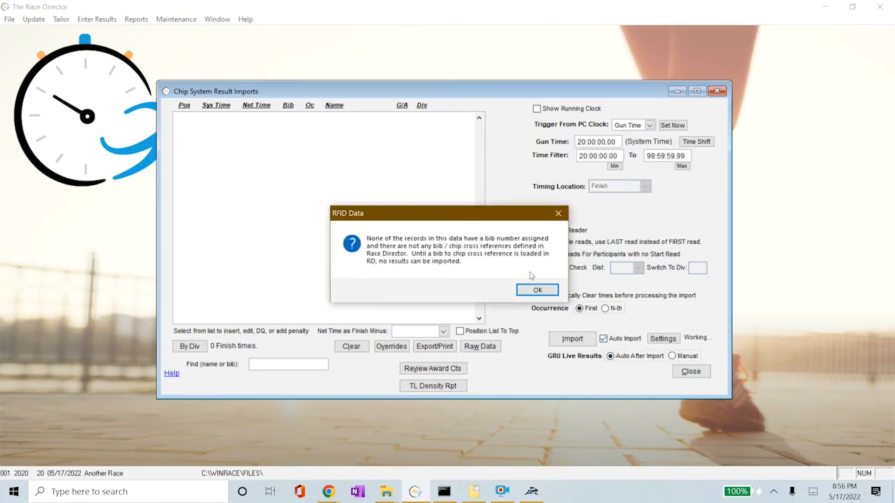
{"action": "left_click", "coordinate": [538, 291]}
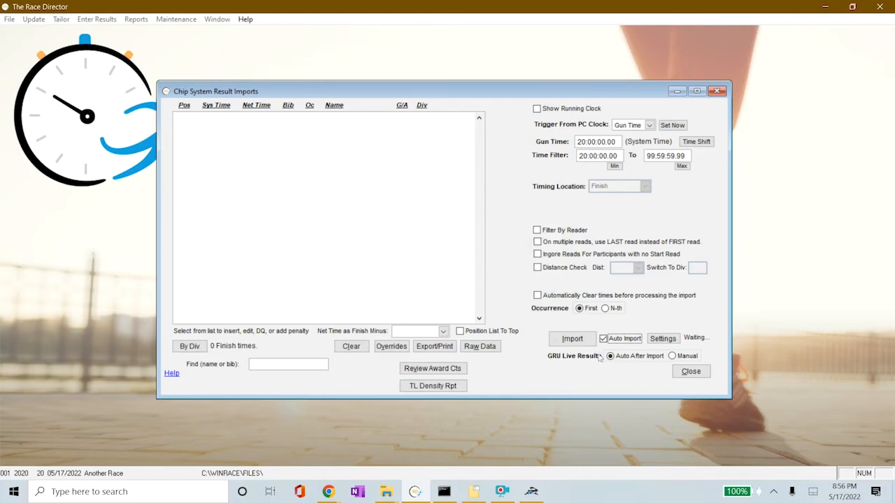
{"action": "left_click", "coordinate": [604, 340]}
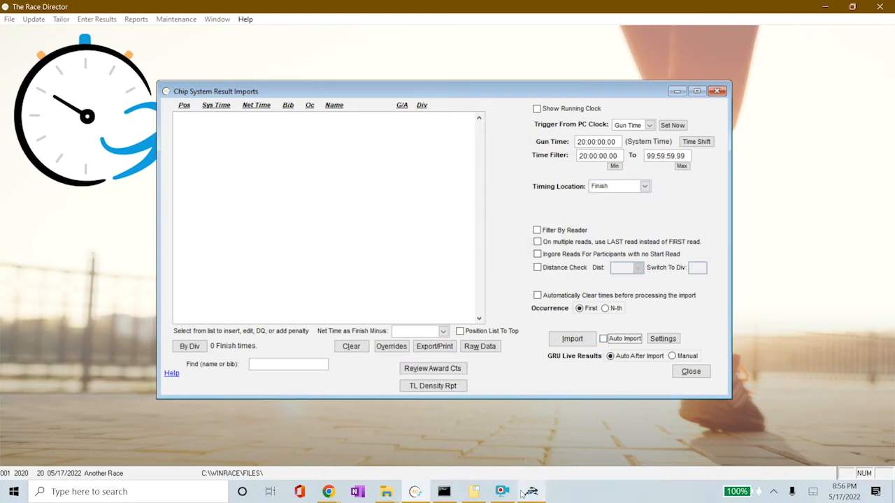
Step: Switch to Race Entry Live Results, move its window aside, and set the CSV folder location to outputs under Desktop\Races\Test
{"action": "left_click", "coordinate": [537, 472]}
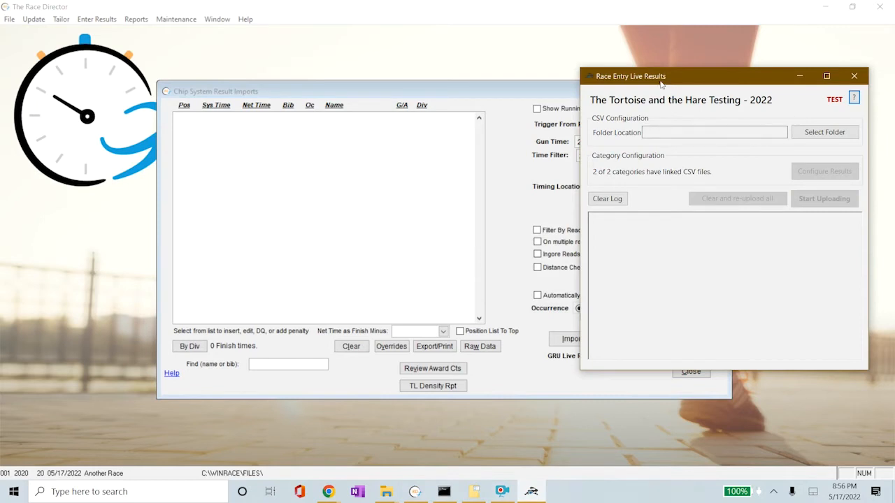
{"action": "left_click_drag", "start_coordinate": [662, 83], "coordinate": [598, 83]}
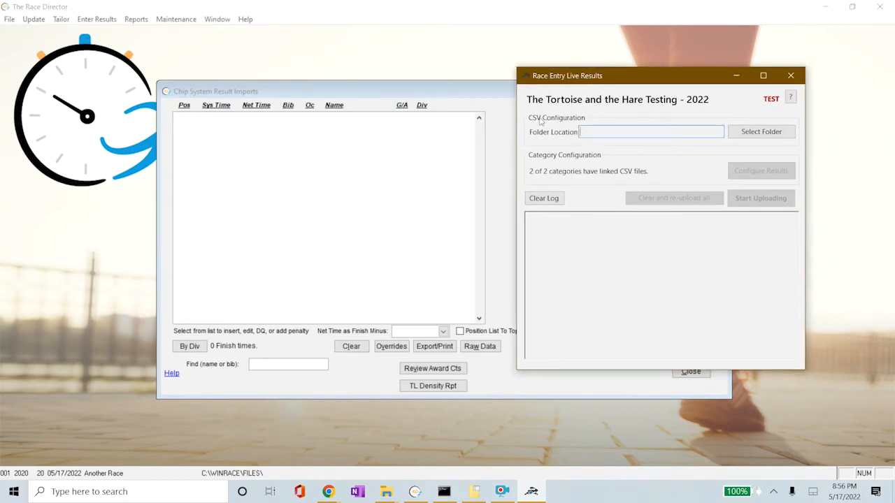
{"action": "left_click", "coordinate": [735, 133]}
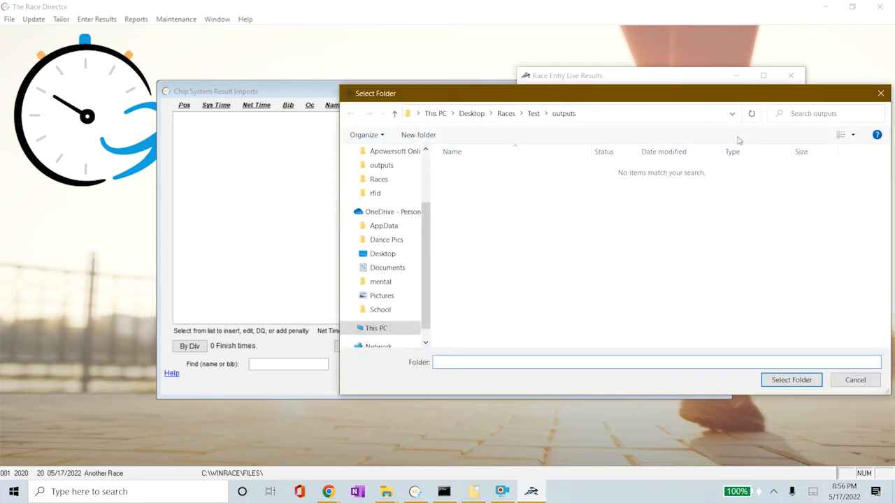
{"action": "left_click", "coordinate": [523, 107]}
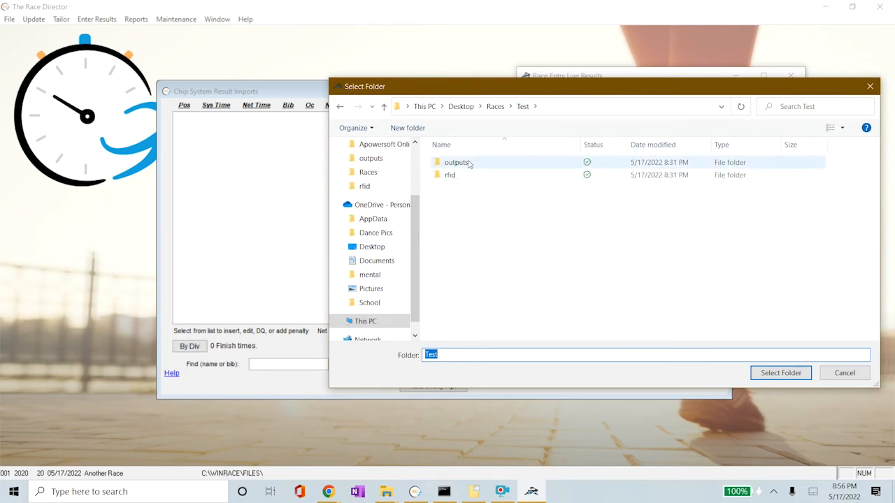
{"action": "left_click", "coordinate": [468, 163]}
{"action": "double_click", "coordinate": [490, 164]}
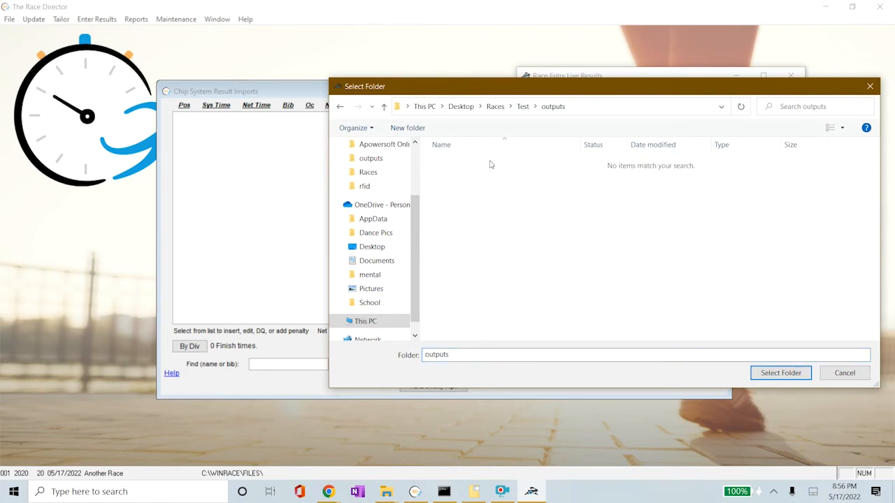
{"action": "left_click", "coordinate": [765, 376]}
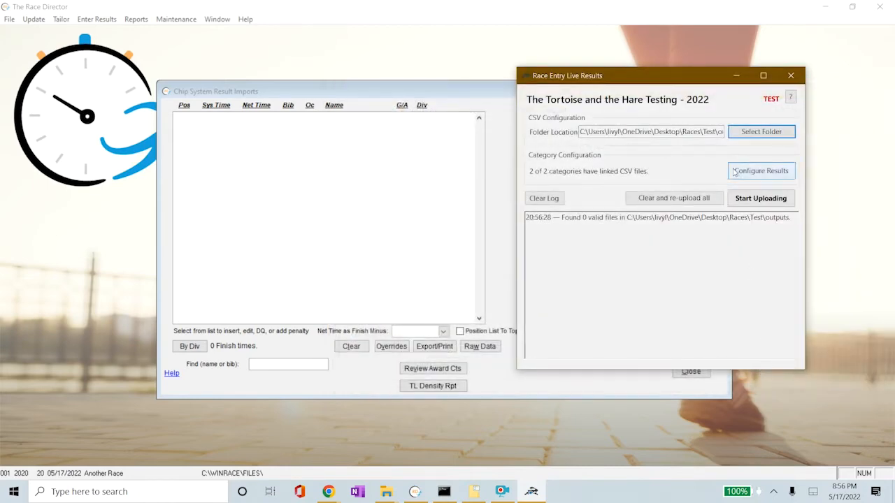
{"action": "left_click", "coordinate": [761, 131]}
{"action": "left_click", "coordinate": [790, 372]}
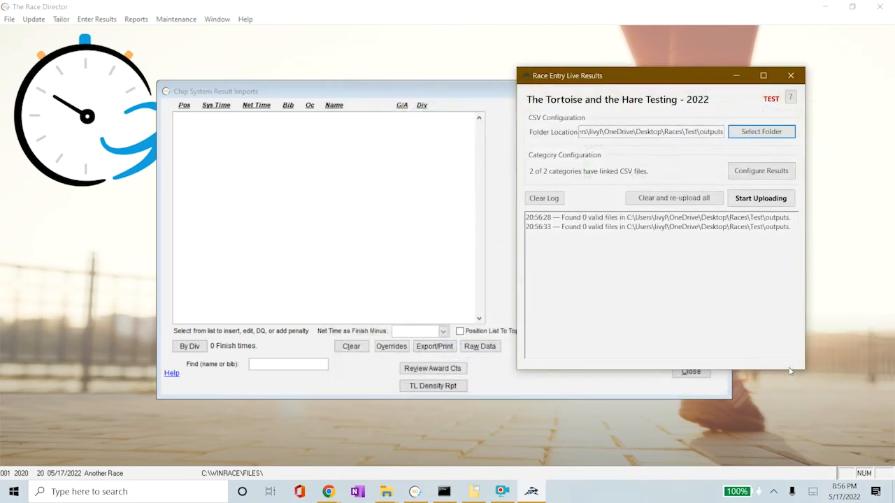
Step: Try to choose a CSV file for the 5k category, and close the category configuration
{"action": "left_click", "coordinate": [759, 177]}
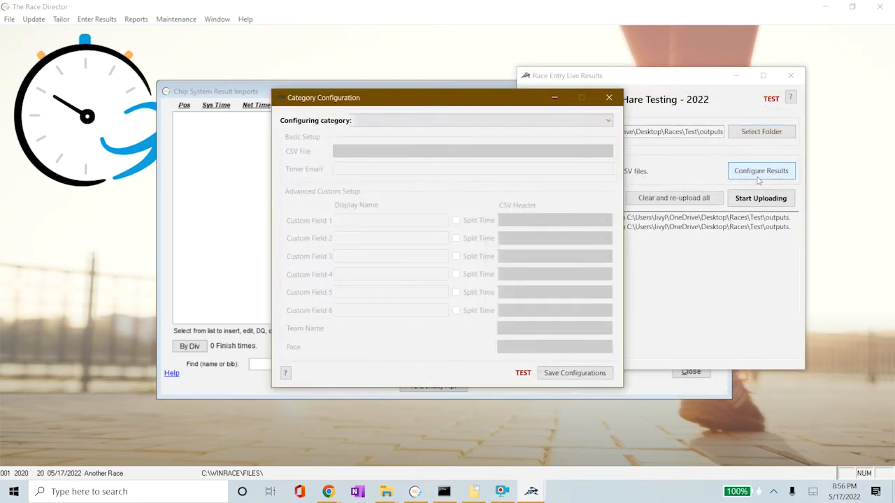
{"action": "left_click", "coordinate": [500, 120]}
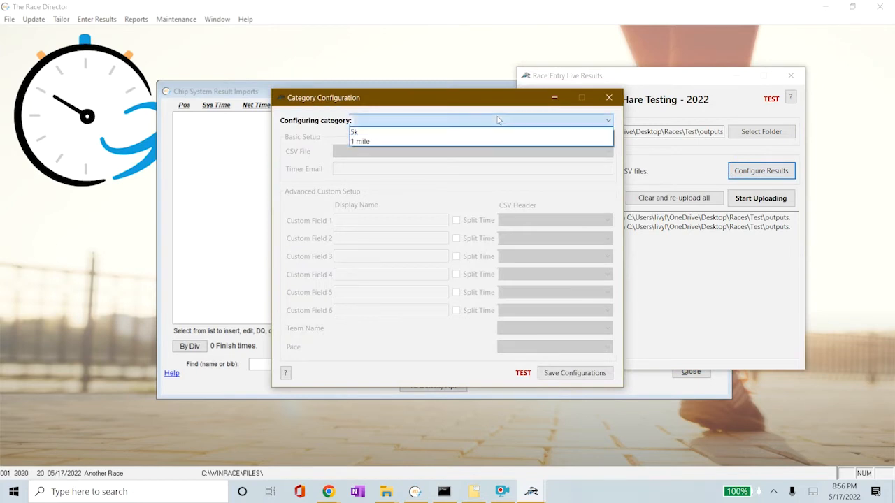
{"action": "left_click", "coordinate": [369, 133]}
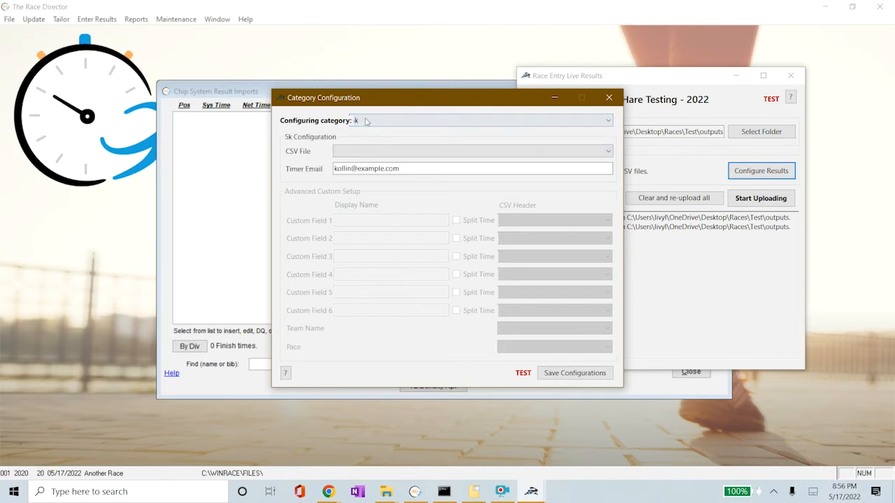
{"action": "left_click", "coordinate": [362, 153]}
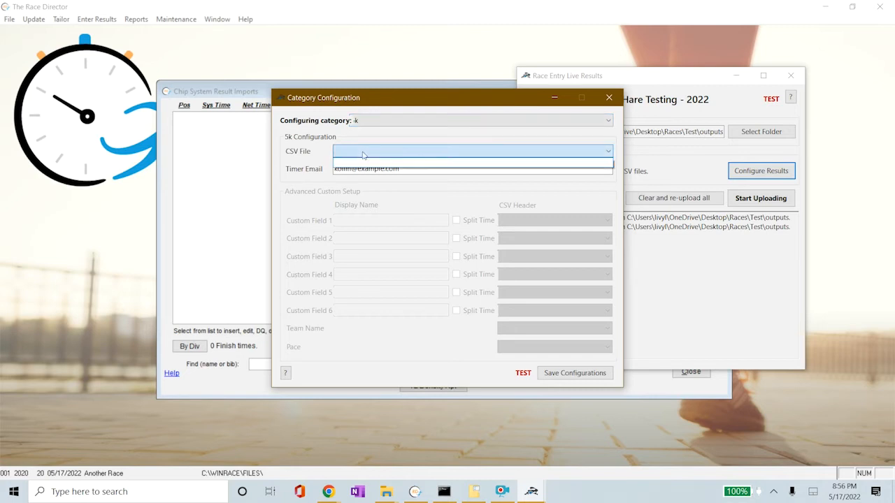
{"action": "left_click", "coordinate": [599, 150]}
{"action": "left_click", "coordinate": [508, 154]}
{"action": "left_click", "coordinate": [507, 155]}
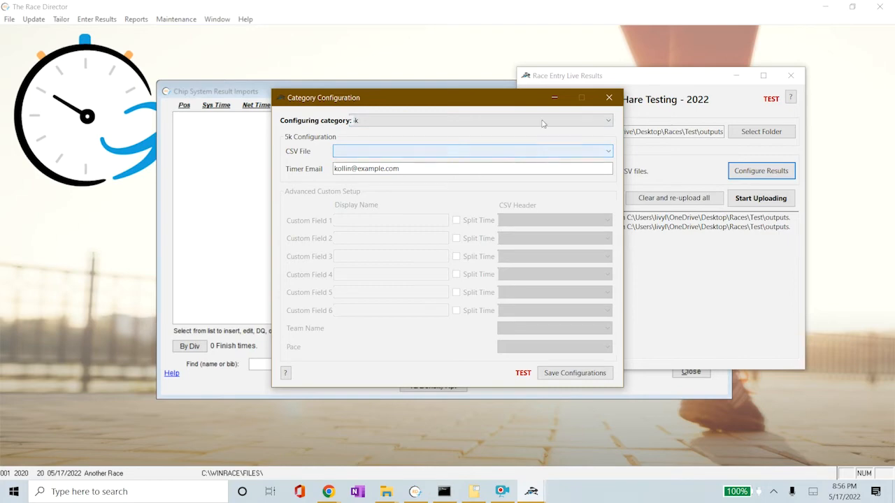
{"action": "left_click", "coordinate": [609, 98]}
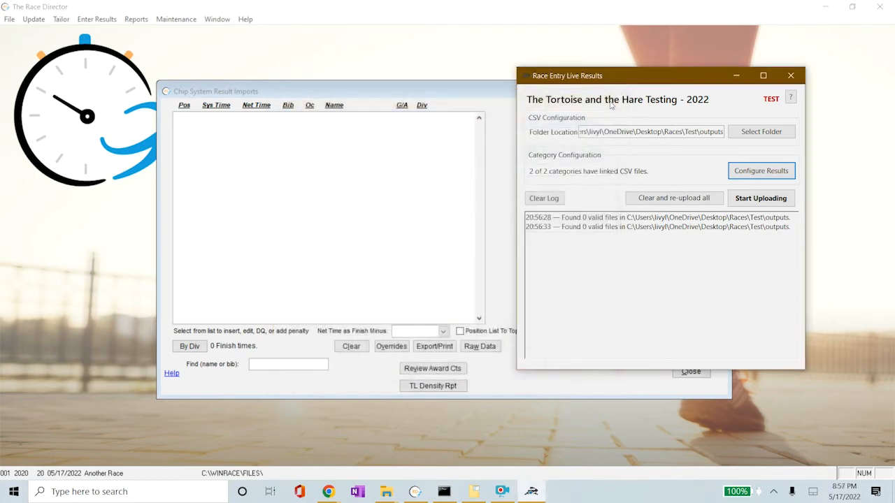
Step: Switch to The Race Director, run Auto Import to bring in the chip reads, and turn it off again
{"action": "left_click", "coordinate": [488, 90]}
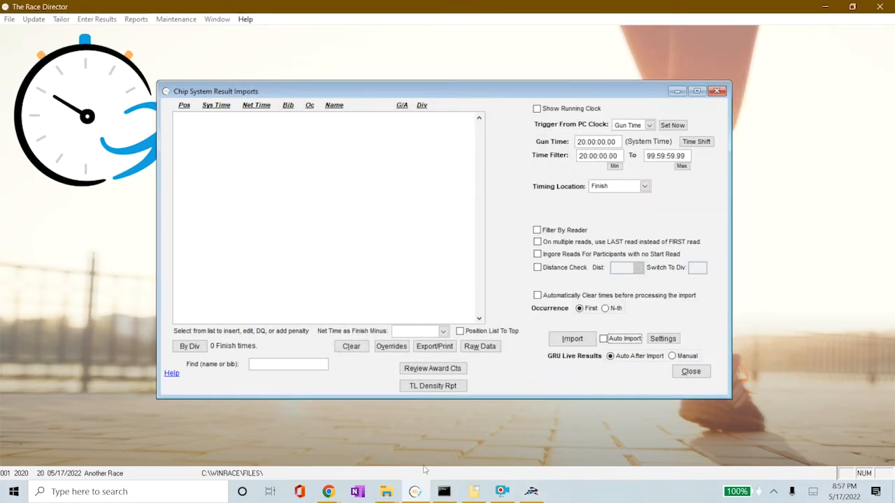
{"action": "left_click", "coordinate": [444, 491]}
{"action": "left_click", "coordinate": [508, 68]}
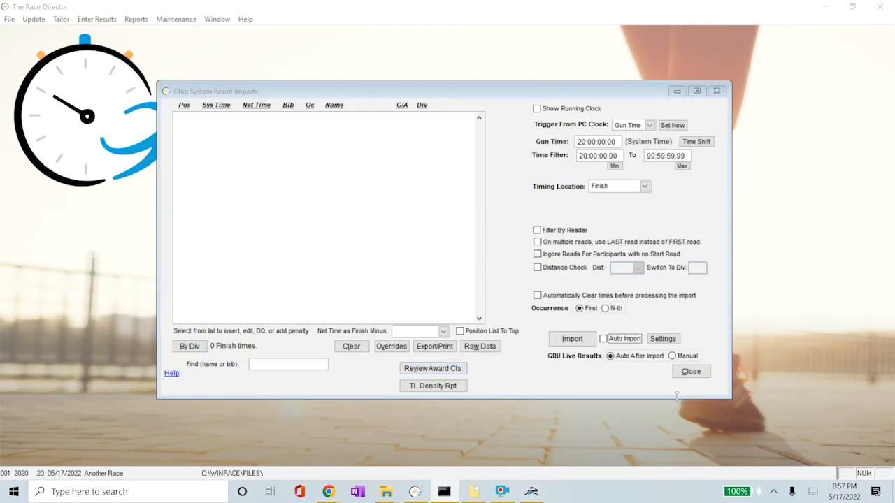
{"action": "left_click", "coordinate": [619, 342]}
{"action": "left_click", "coordinate": [486, 294]}
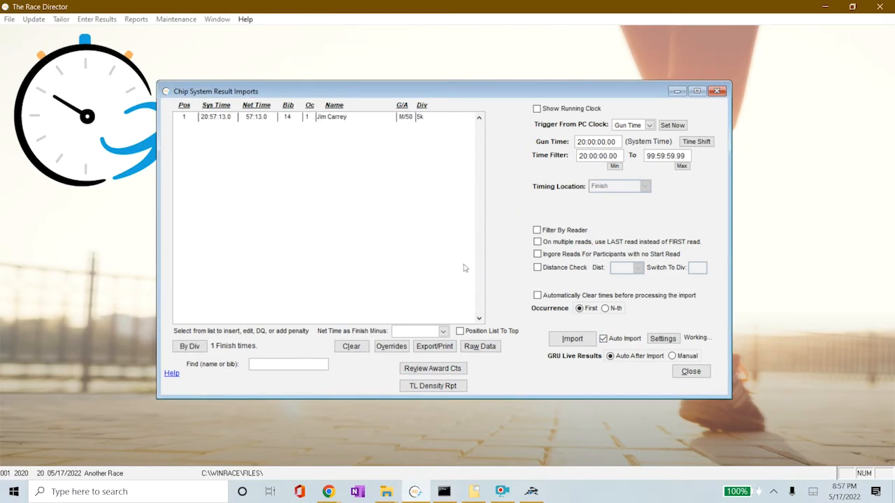
{"action": "left_click", "coordinate": [626, 341]}
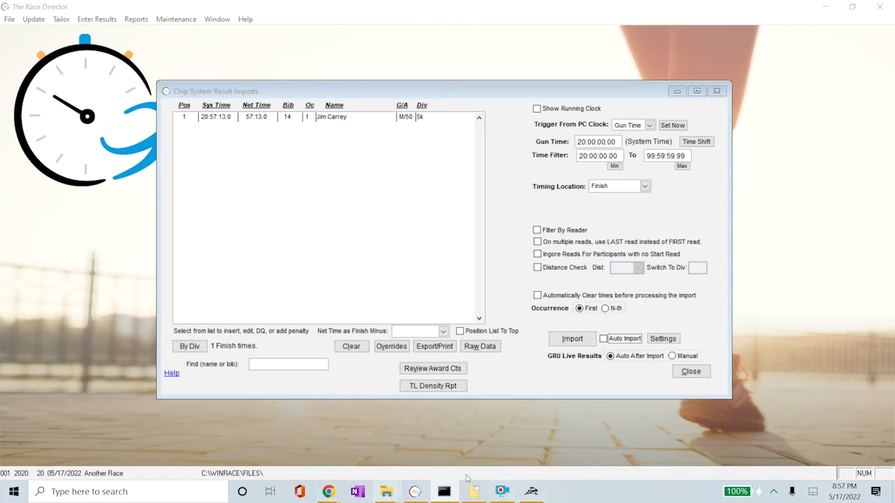
Step: Switch to Race Entry Live Results, open the category configuration for 5k, and examine the CSV files offered for it
{"action": "left_click", "coordinate": [531, 491]}
{"action": "left_click", "coordinate": [762, 170]}
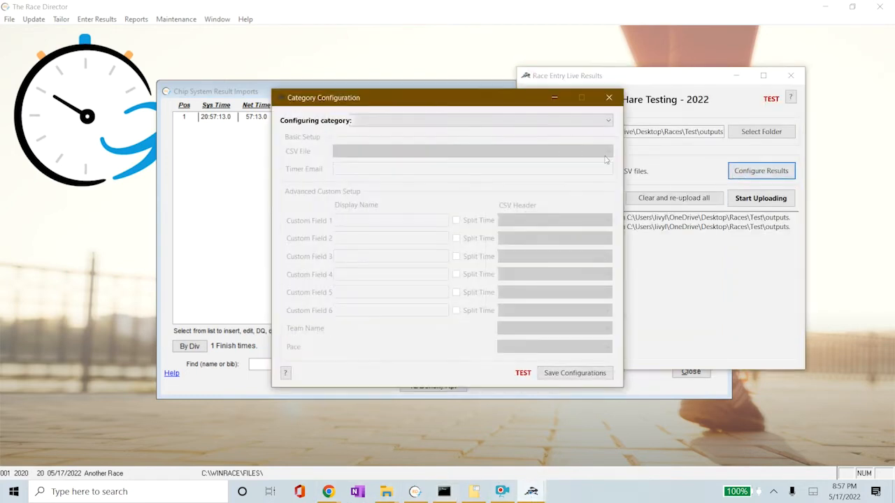
{"action": "left_click", "coordinate": [524, 120]}
{"action": "left_click", "coordinate": [490, 130]}
{"action": "left_click", "coordinate": [481, 151]}
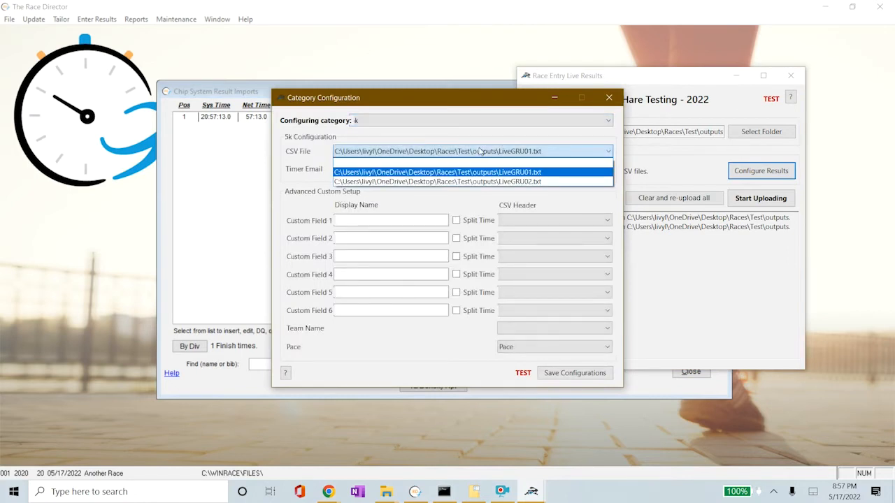
{"action": "left_click", "coordinate": [481, 151]}
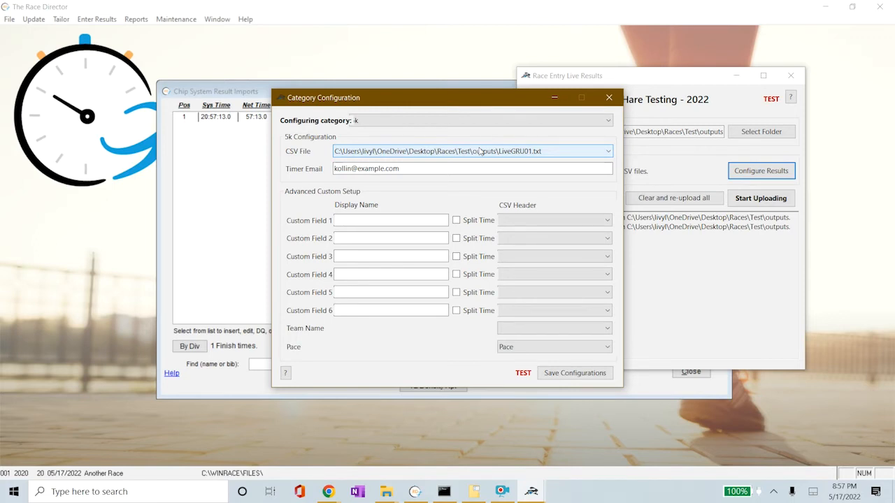
{"action": "left_click", "coordinate": [481, 151]}
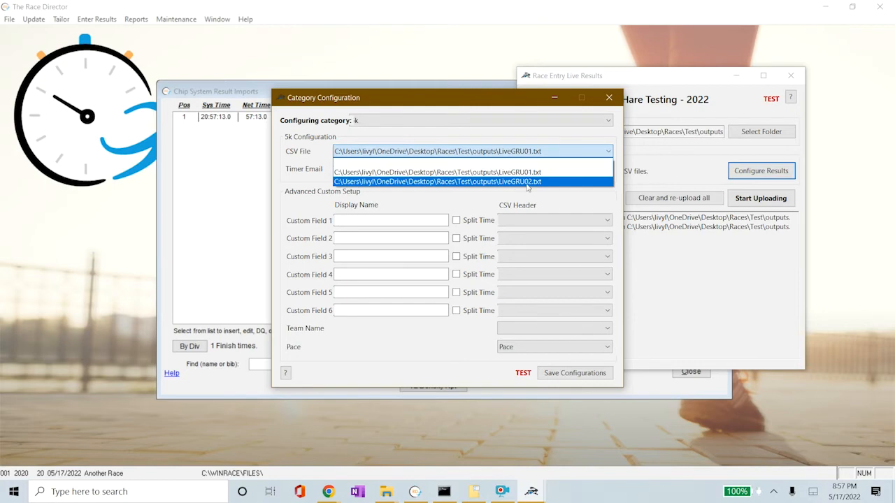
{"action": "left_click", "coordinate": [570, 137]}
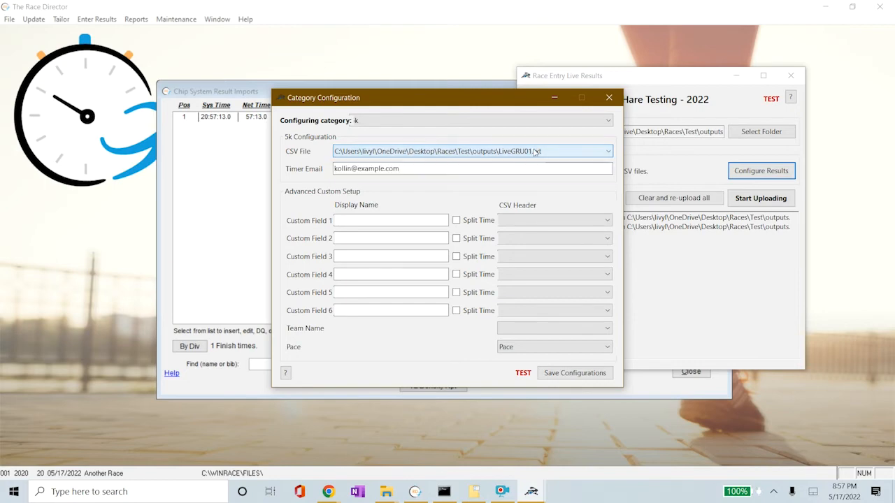
Step: Return to The Race Director, close the chip results import, and check the numbers of the 5k and 1mi events in the event setup
{"action": "left_click", "coordinate": [608, 100]}
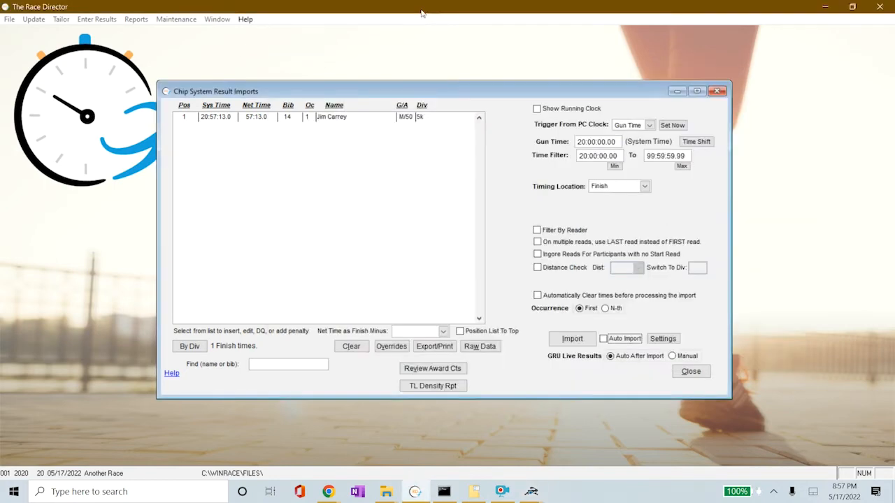
{"action": "left_click", "coordinate": [691, 371]}
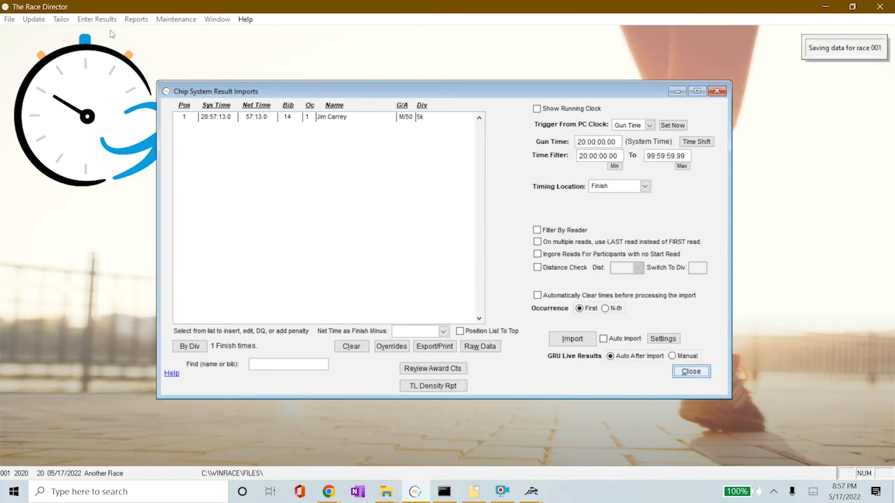
{"action": "left_click", "coordinate": [94, 19]}
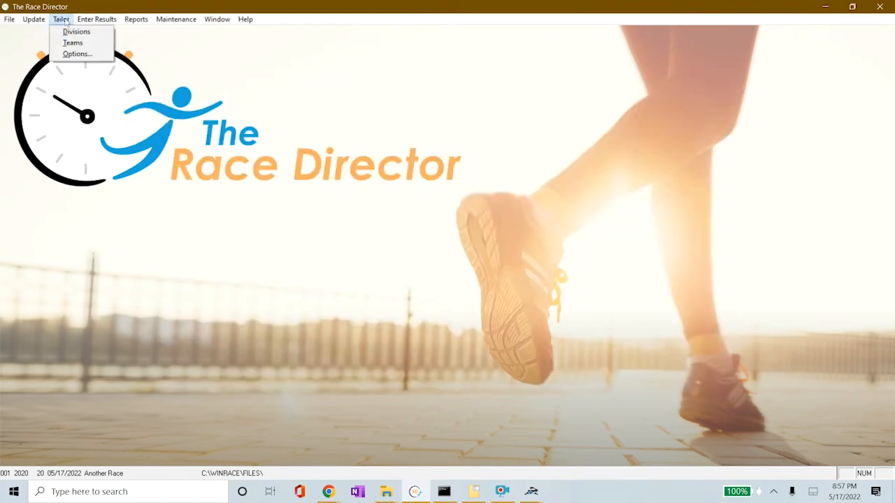
{"action": "left_click", "coordinate": [68, 32]}
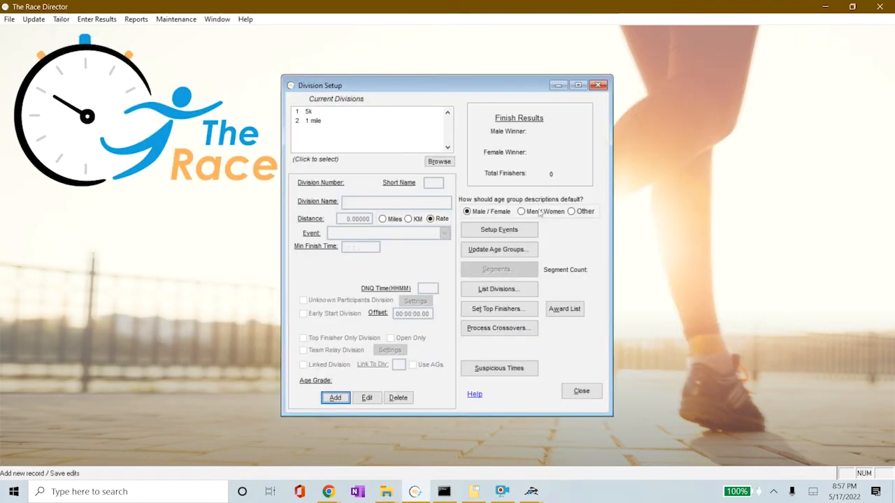
{"action": "left_click", "coordinate": [509, 228]}
{"action": "left_click", "coordinate": [488, 286]}
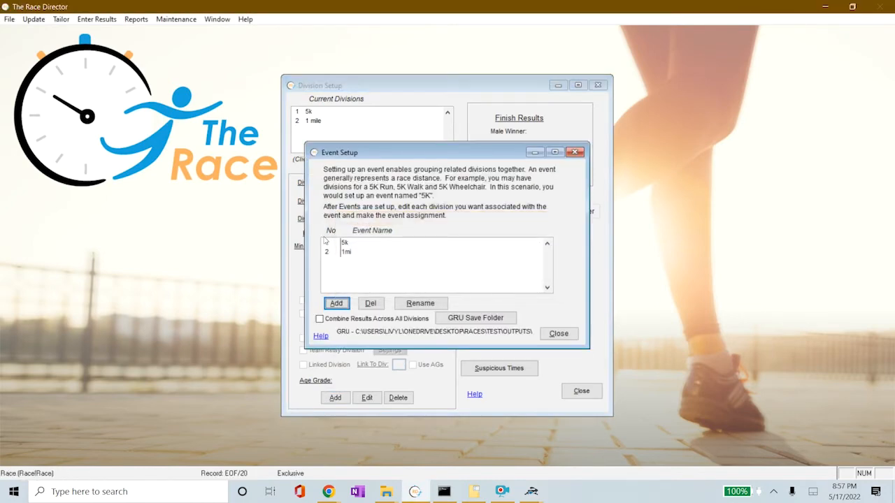
{"action": "left_click", "coordinate": [328, 251]}
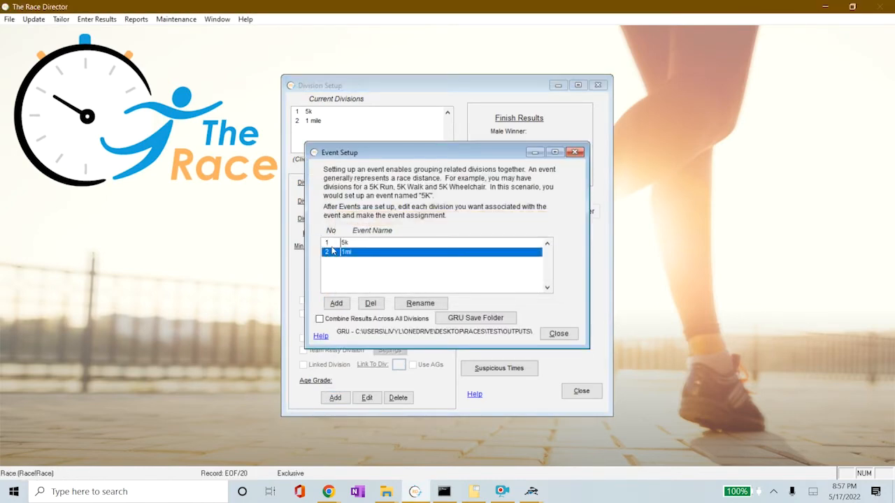
{"action": "left_click", "coordinate": [333, 245]}
{"action": "left_click", "coordinate": [327, 253]}
{"action": "left_click", "coordinate": [371, 245]}
Step: Bring back the category configuration, place it beside the event setup, and choose LiveGRU01.txt as the CSV file for 5k
{"action": "left_click", "coordinate": [531, 492]}
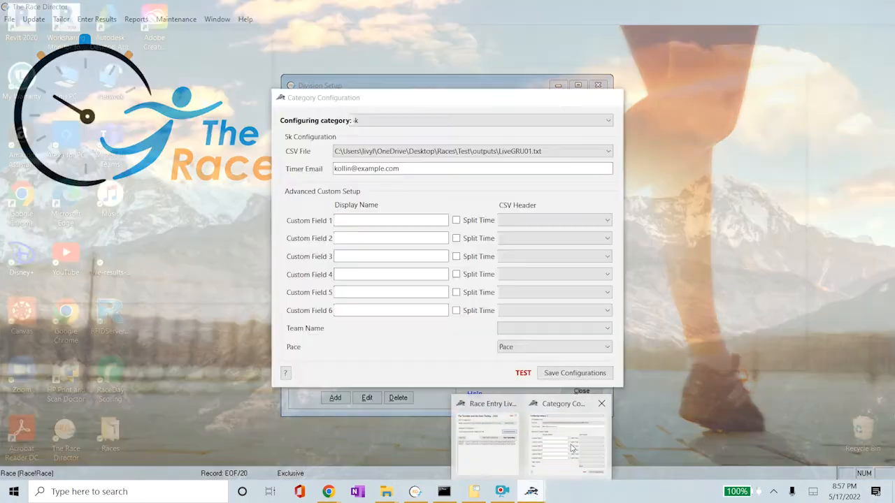
{"action": "left_click", "coordinate": [572, 448]}
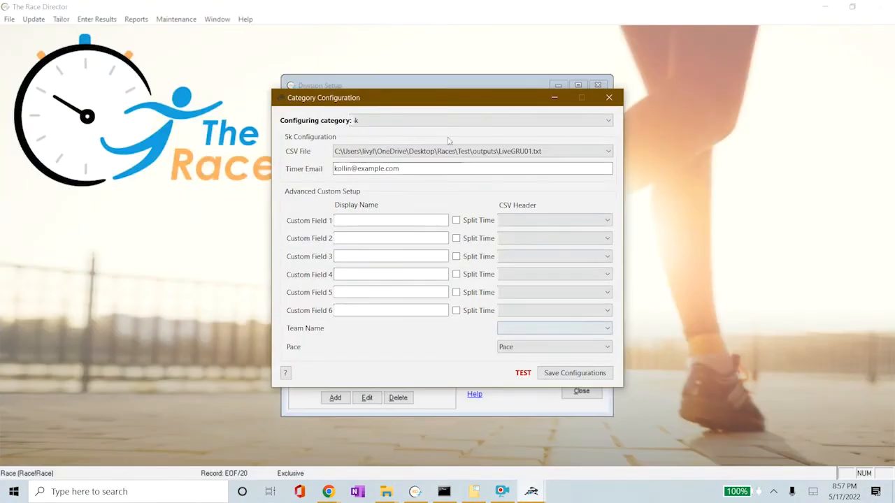
{"action": "left_click_drag", "start_coordinate": [410, 101], "coordinate": [621, 70]}
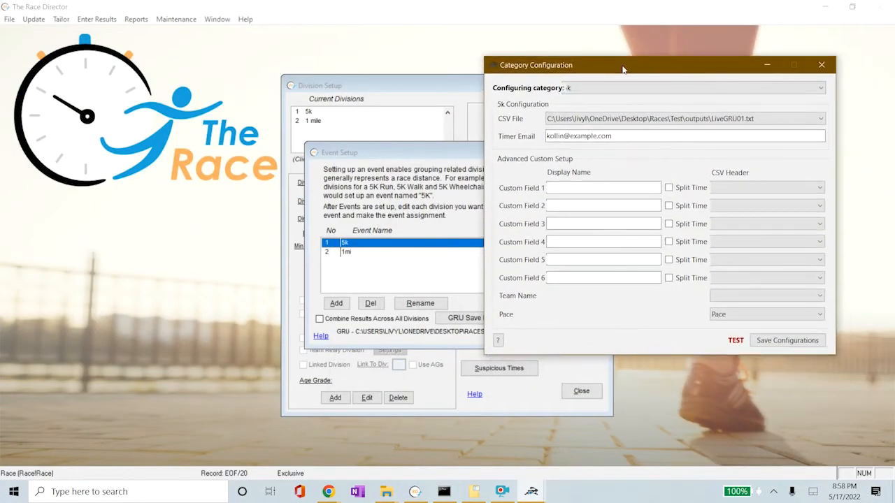
{"action": "left_click", "coordinate": [612, 88]}
{"action": "left_click", "coordinate": [605, 98]}
{"action": "left_click", "coordinate": [620, 120]}
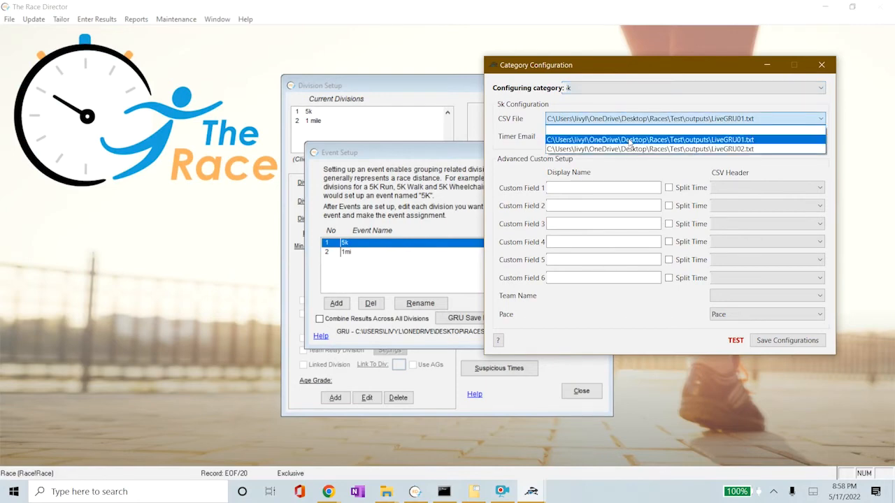
{"action": "left_click", "coordinate": [630, 140]}
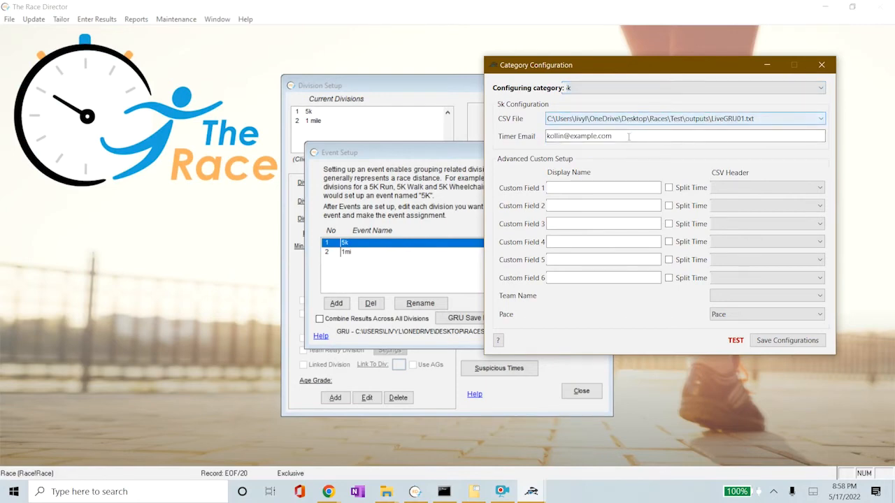
Step: Check the timer email entered for the 5k category
{"action": "left_click_drag", "start_coordinate": [629, 136], "coordinate": [546, 136]}
{"action": "left_click", "coordinate": [640, 135]}
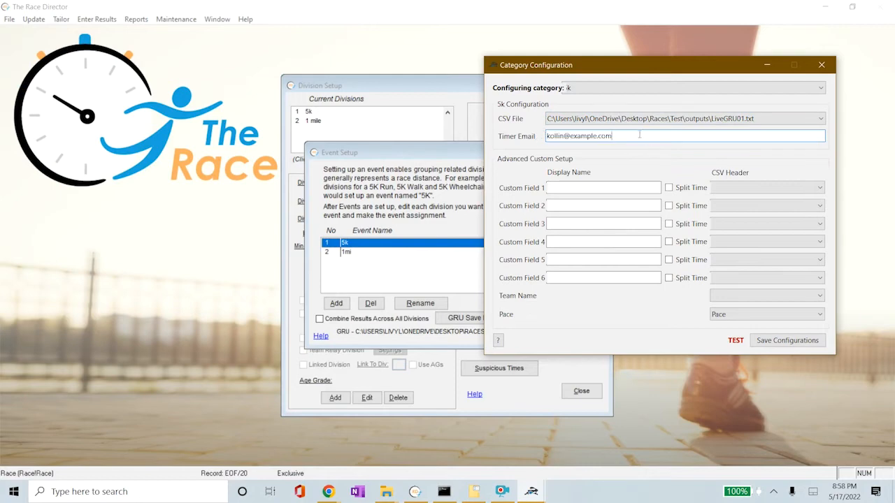
{"action": "left_click_drag", "start_coordinate": [621, 137], "coordinate": [546, 137]}
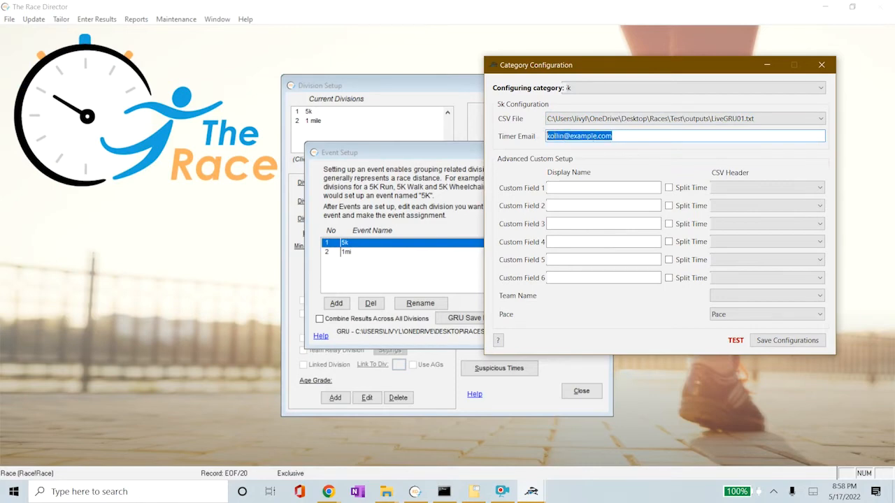
{"action": "left_click", "coordinate": [646, 138]}
{"action": "left_click_drag", "start_coordinate": [646, 138], "coordinate": [525, 137]}
{"action": "left_click", "coordinate": [637, 146]}
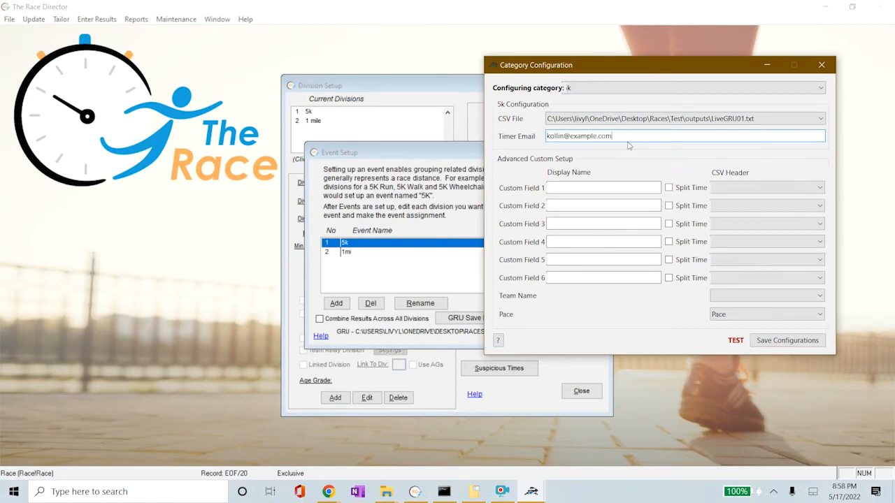
Step: Switch the configuration to the 1 mile category and choose LiveGRU02.txt as its CSV file
{"action": "left_click", "coordinate": [594, 92]}
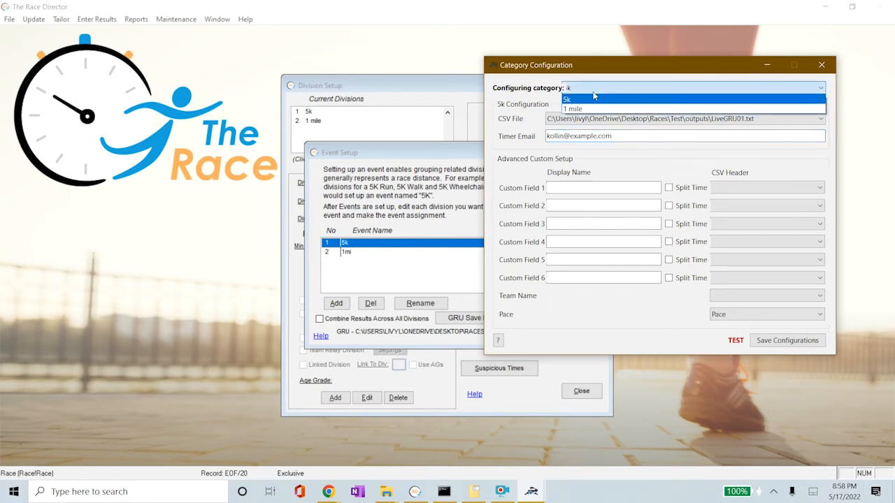
{"action": "left_click", "coordinate": [578, 110]}
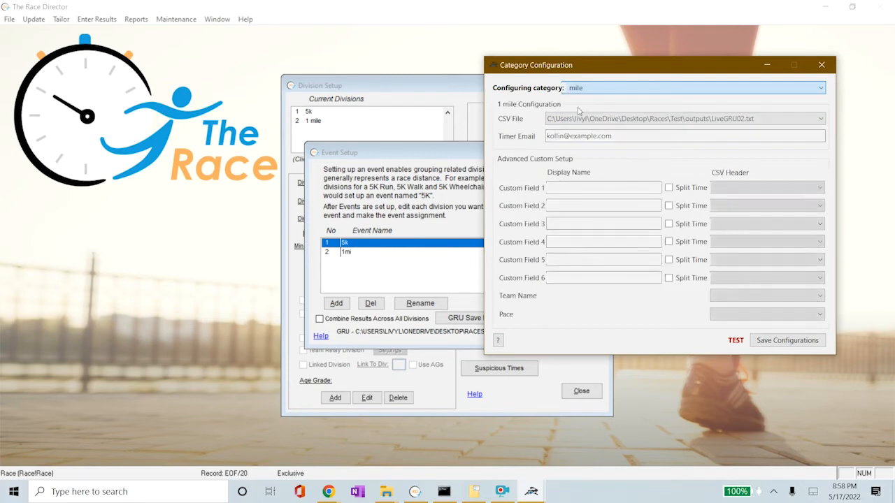
{"action": "left_click", "coordinate": [616, 119]}
{"action": "left_click", "coordinate": [616, 149]}
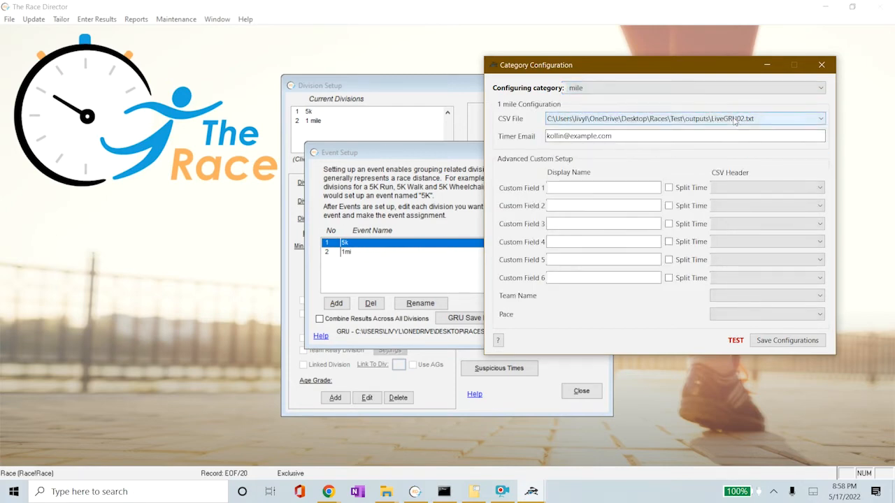
Step: Review the 1 mile category's timer email, CSV file and custom fields, and examine the headers offered for its pace
{"action": "left_click", "coordinate": [628, 137]}
{"action": "left_click", "coordinate": [628, 137]}
{"action": "left_click_drag", "start_coordinate": [614, 136], "coordinate": [535, 137]}
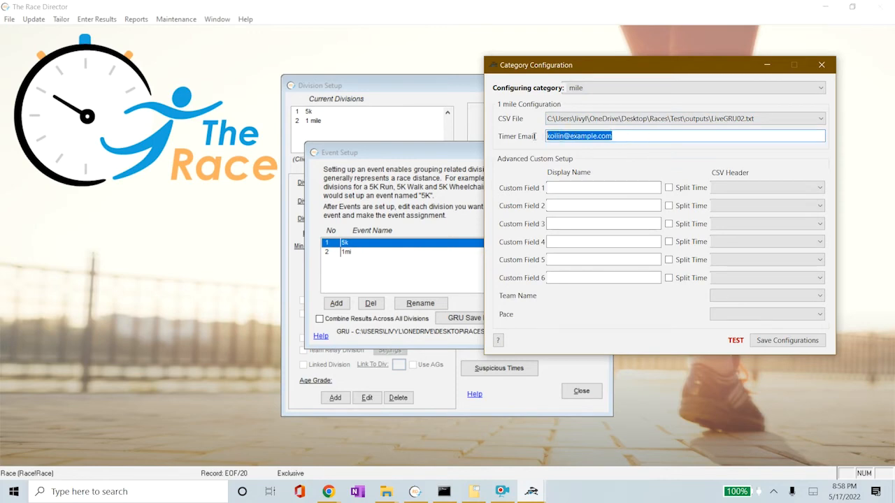
{"action": "left_click", "coordinate": [625, 137]}
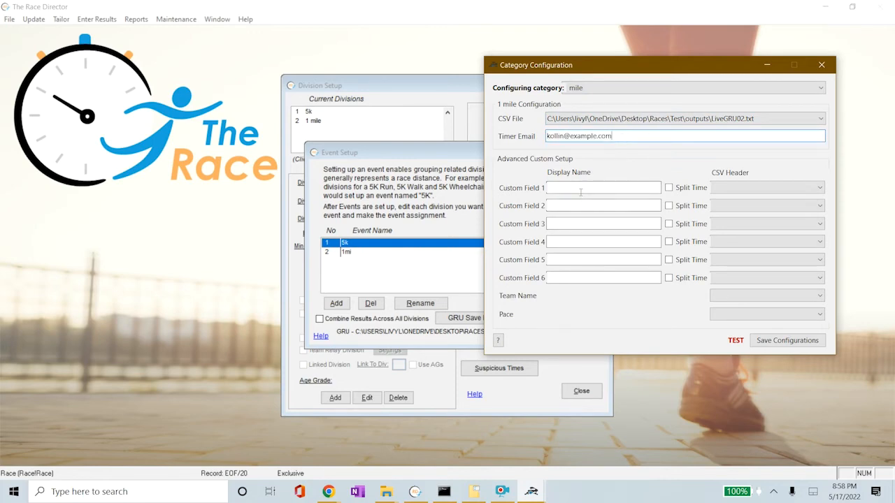
{"action": "left_click", "coordinate": [593, 123]}
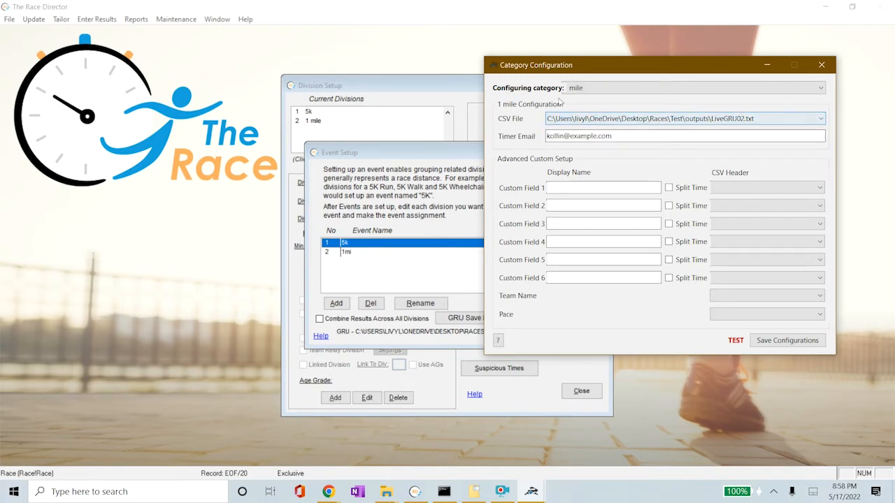
{"action": "left_click", "coordinate": [595, 186]}
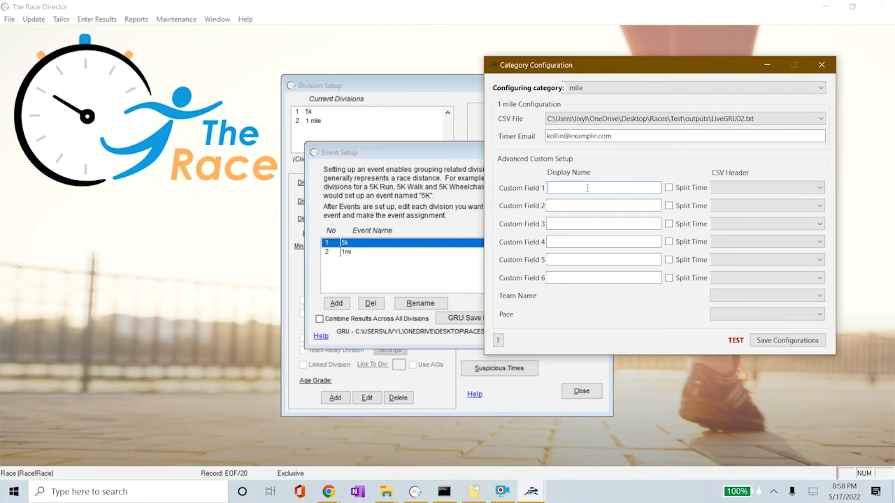
{"action": "left_click", "coordinate": [584, 187]}
{"action": "left_click", "coordinate": [736, 315]}
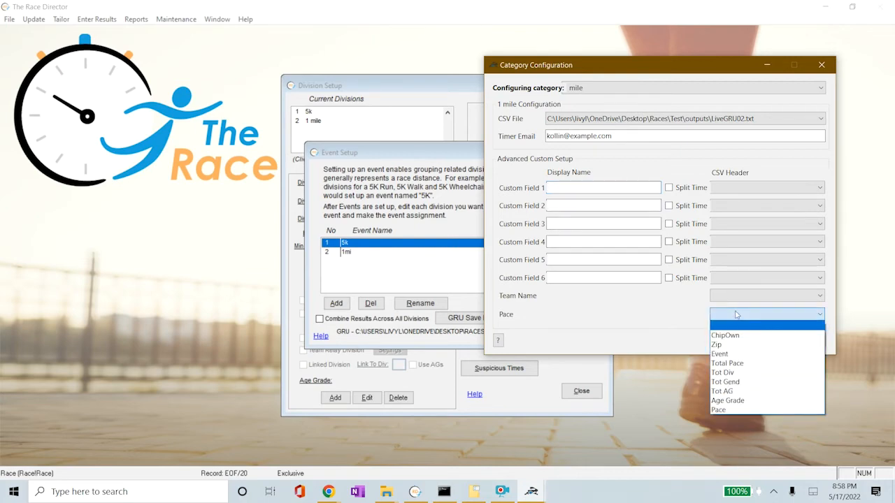
{"action": "left_click", "coordinate": [736, 314]}
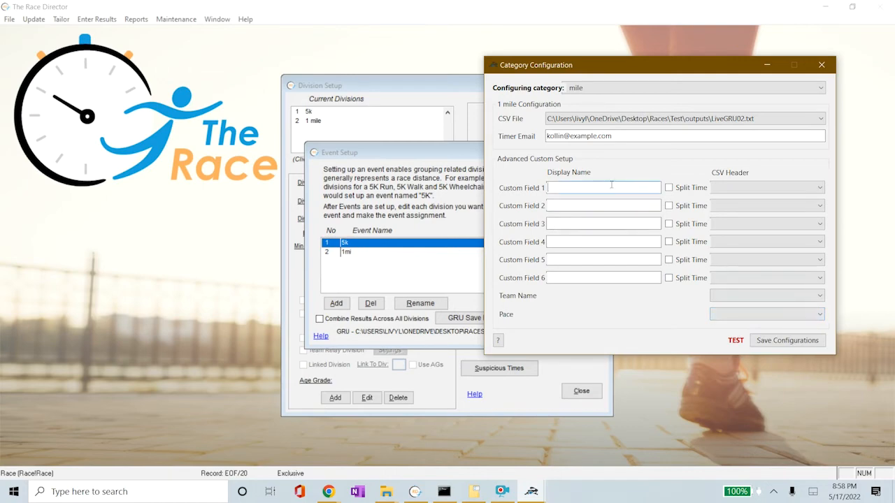
Step: Link custom field 1 of the 1 mile category to the Age Grade header and give it the display name Age Grade Time
{"action": "left_click", "coordinate": [733, 188]}
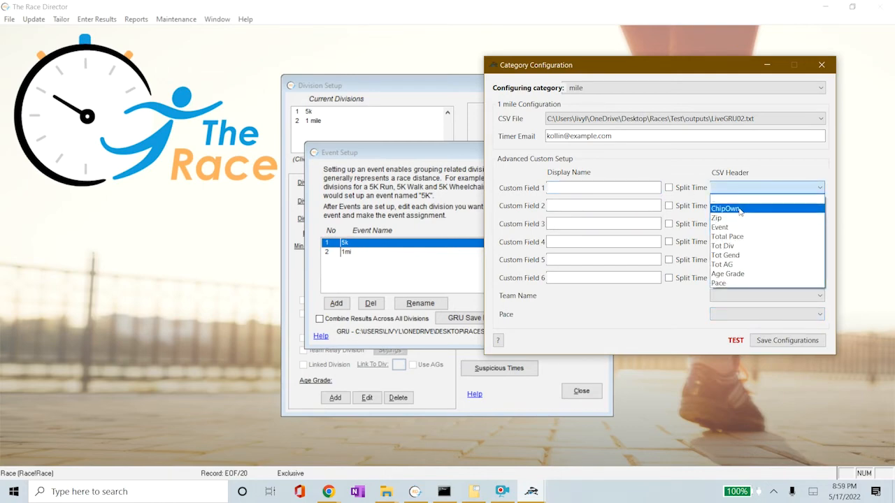
{"action": "left_click", "coordinate": [764, 273]}
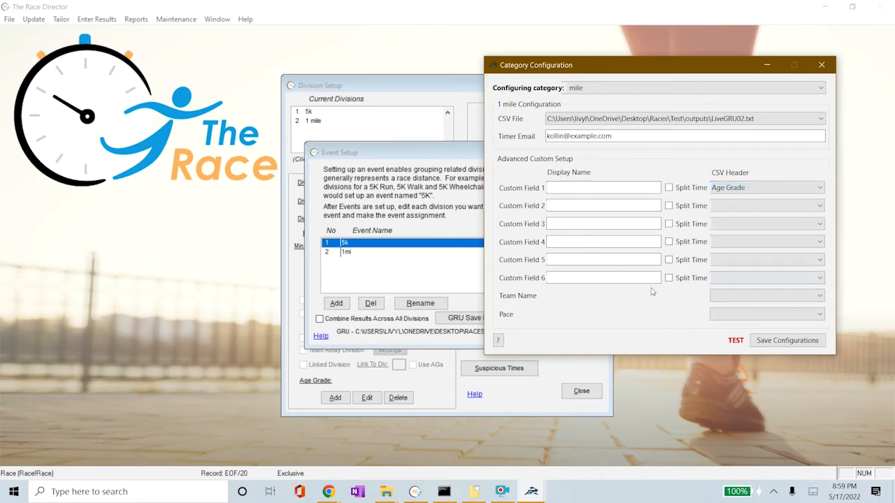
{"action": "left_click", "coordinate": [576, 191]}
{"action": "type", "text": "Age Grade Time"}
{"action": "left_click_drag", "start_coordinate": [609, 190], "coordinate": [518, 180]}
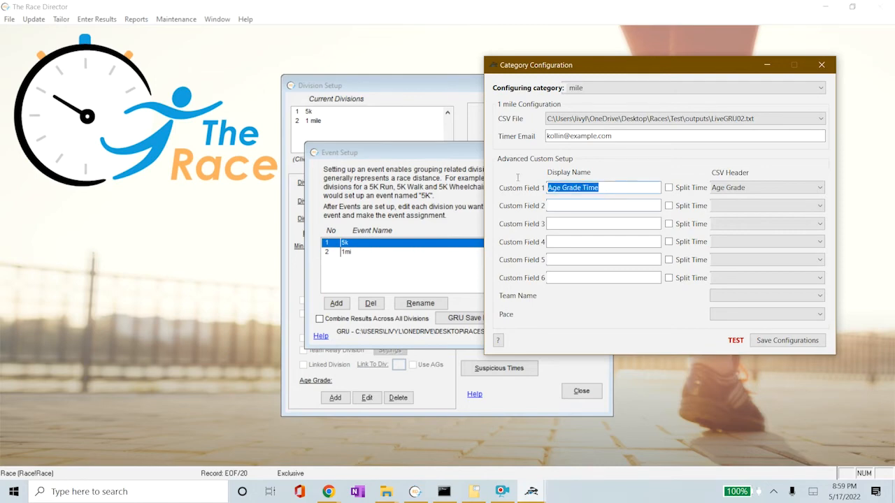
{"action": "left_click", "coordinate": [769, 187]}
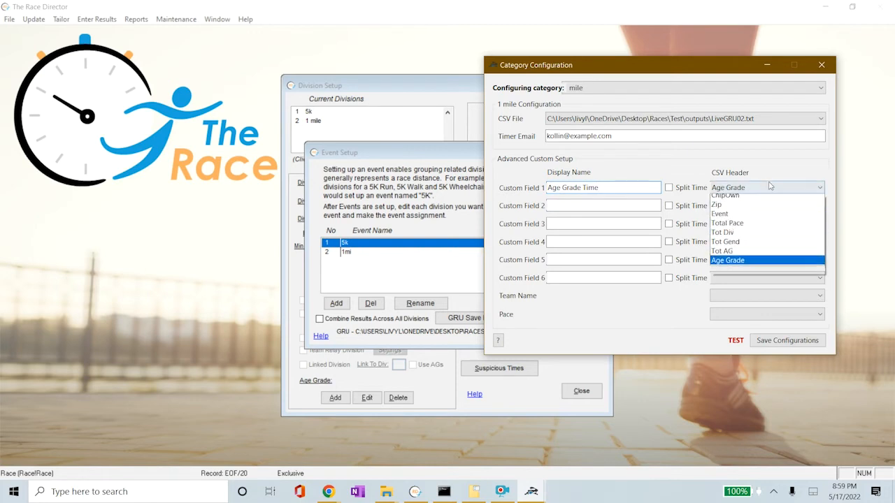
{"action": "left_click", "coordinate": [769, 188]}
{"action": "left_click", "coordinate": [769, 187]}
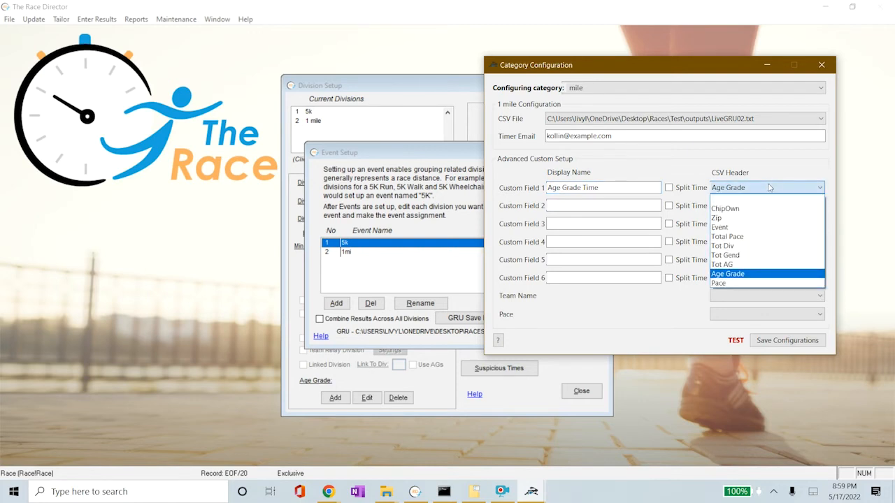
{"action": "left_click", "coordinate": [750, 189]}
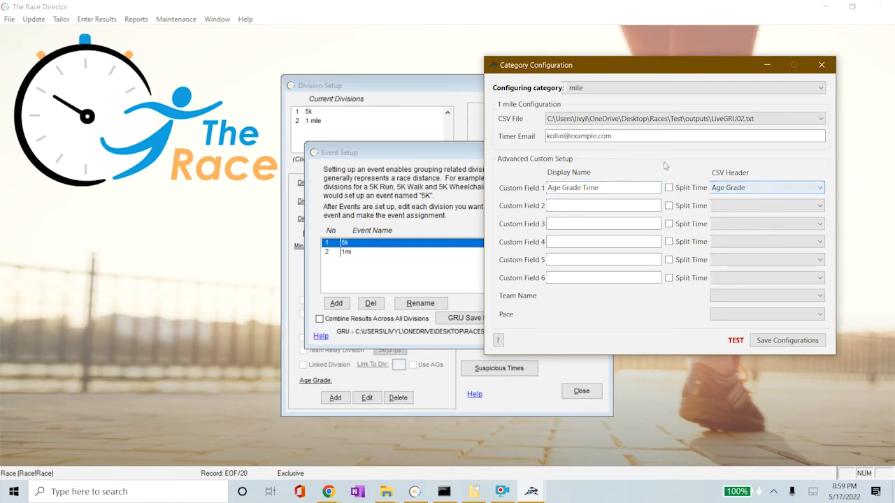
Step: Name custom field 2 Swim, mark it as a split time, and check the CSV headers offered for it
{"action": "left_click", "coordinate": [622, 204]}
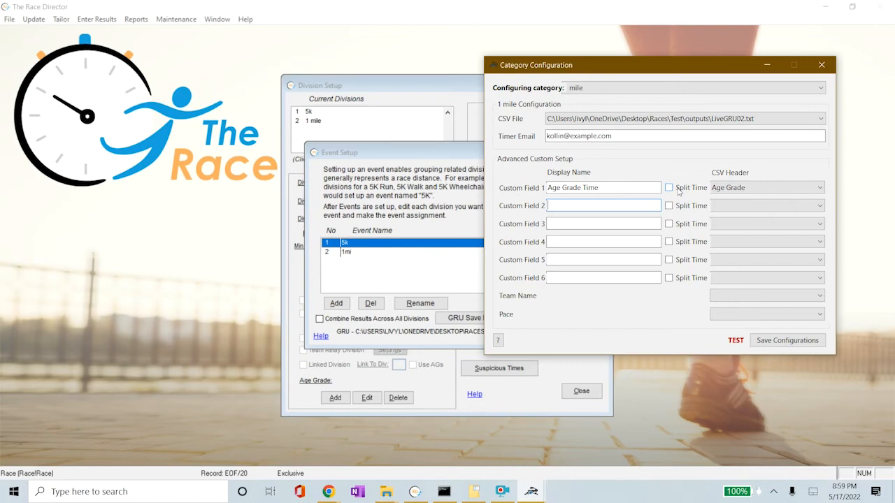
{"action": "left_click", "coordinate": [633, 188]}
{"action": "left_click", "coordinate": [648, 202]}
{"action": "type", "text": "Swim"}
{"action": "left_click", "coordinate": [668, 206]}
{"action": "left_click", "coordinate": [723, 207]}
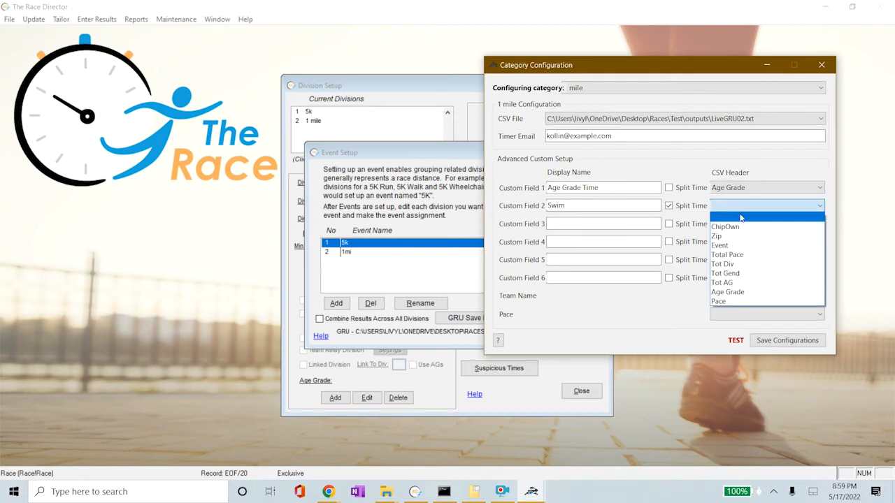
{"action": "left_click", "coordinate": [742, 212]}
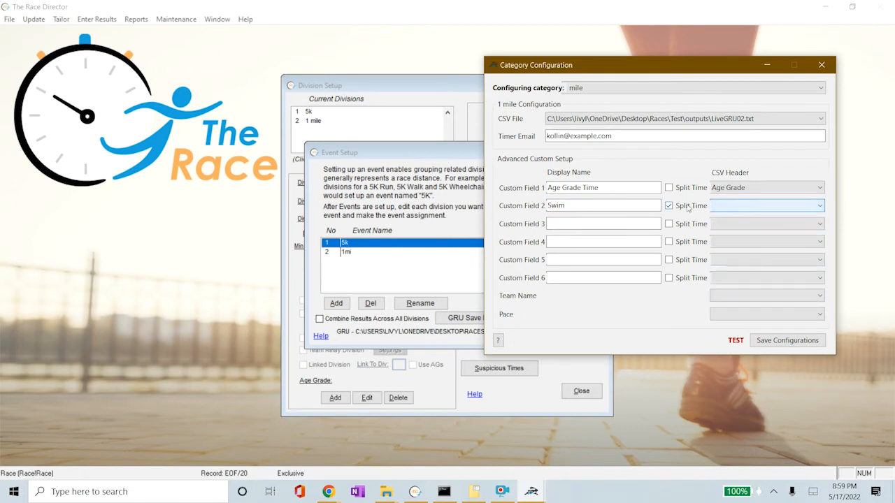
{"action": "left_click", "coordinate": [669, 206]}
{"action": "left_click", "coordinate": [668, 206]}
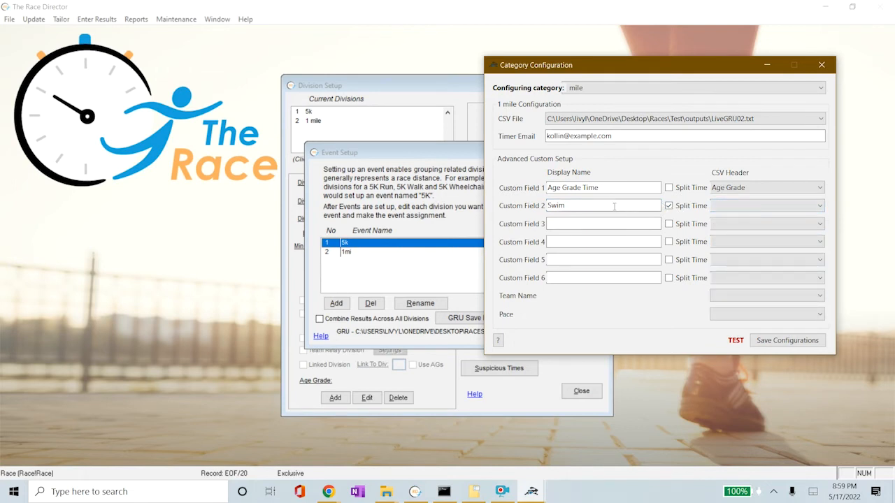
Step: Remove the Swim display name and the split time mark from custom field 2
{"action": "double_click", "coordinate": [559, 205]}
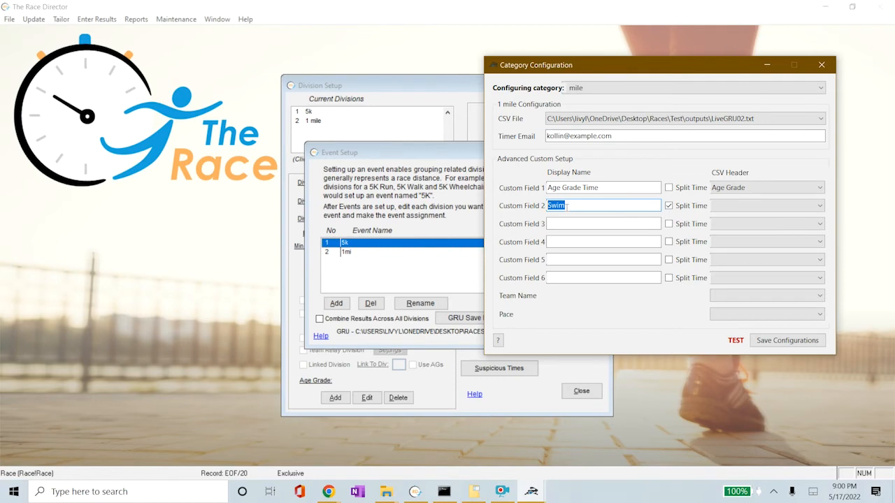
{"action": "key", "text": "BackSpace"}
{"action": "left_click", "coordinate": [669, 206]}
{"action": "left_click", "coordinate": [604, 187]}
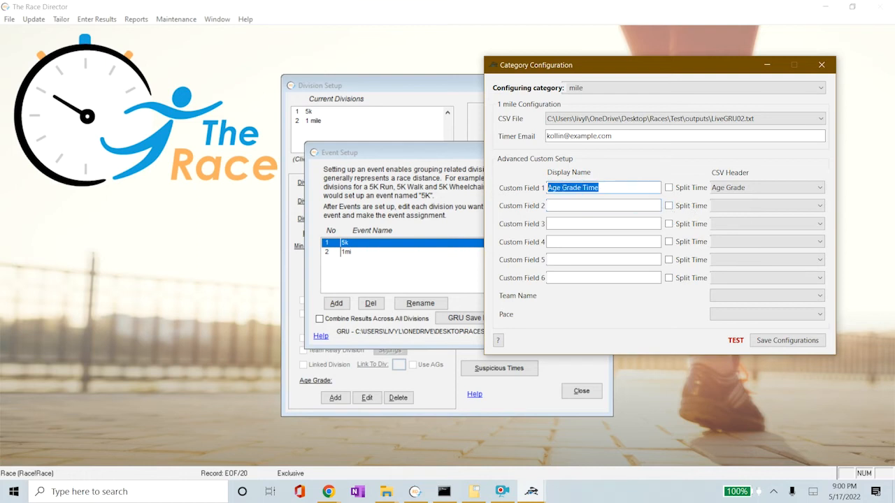
{"action": "left_click", "coordinate": [619, 189]}
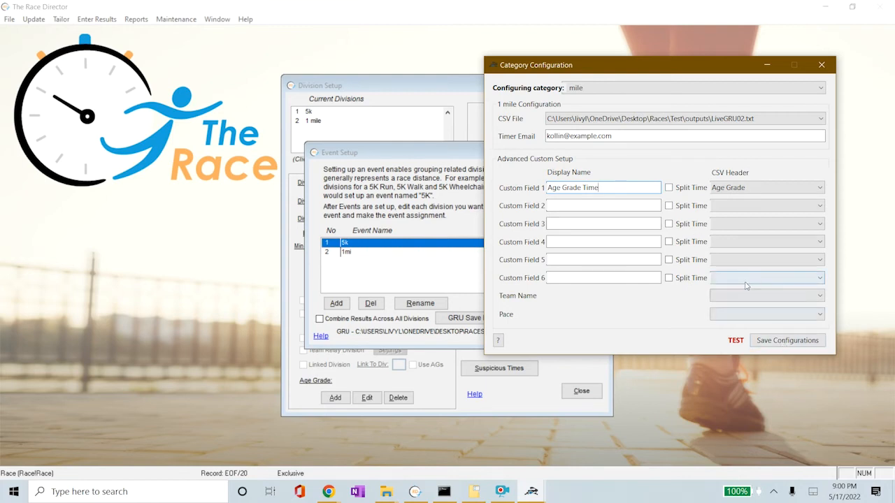
Step: Check the header options for the team name, and save the category configurations to Race Entry
{"action": "left_click", "coordinate": [717, 296]}
{"action": "left_click", "coordinate": [718, 296]}
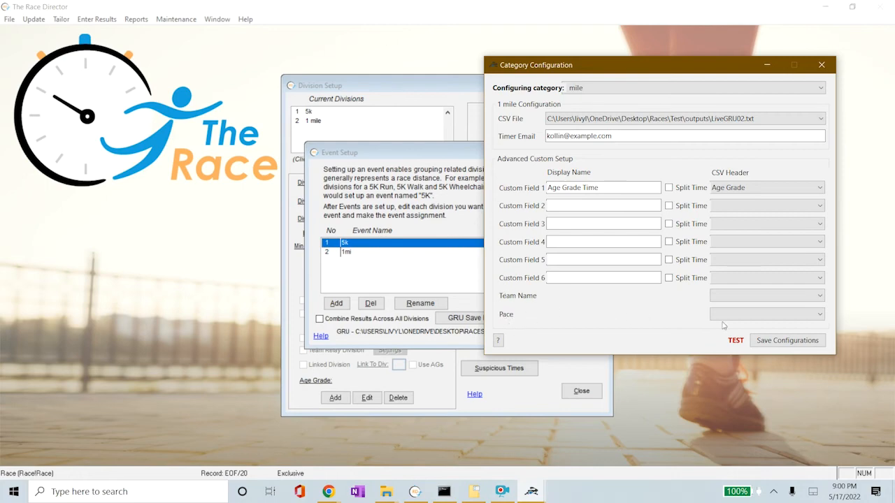
{"action": "left_click", "coordinate": [732, 301]}
{"action": "left_click", "coordinate": [735, 301]}
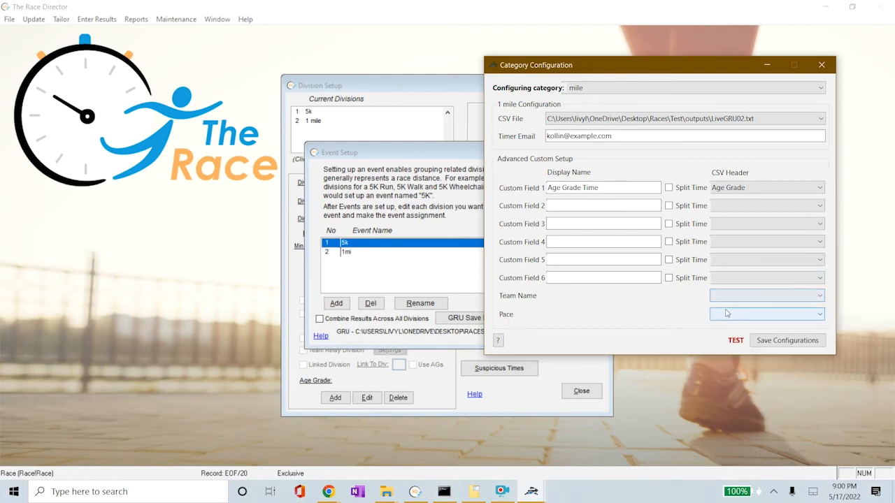
{"action": "left_click", "coordinate": [793, 345]}
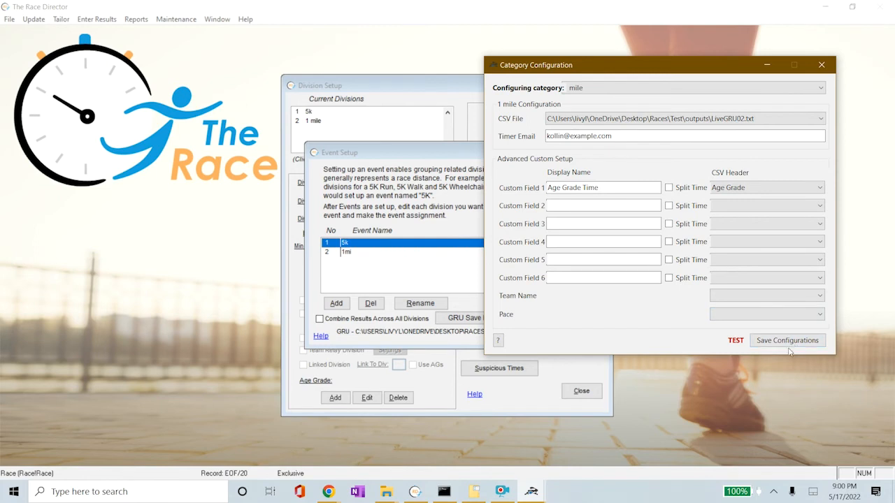
{"action": "left_click", "coordinate": [787, 342]}
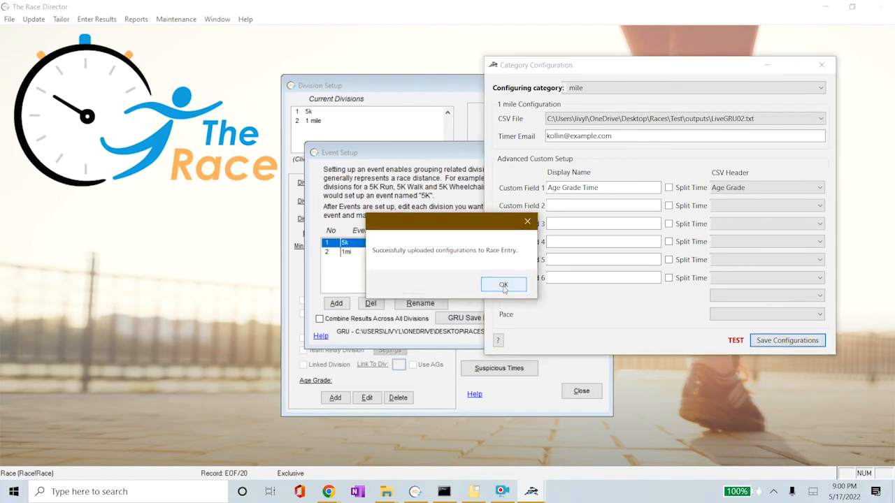
{"action": "left_click", "coordinate": [504, 287]}
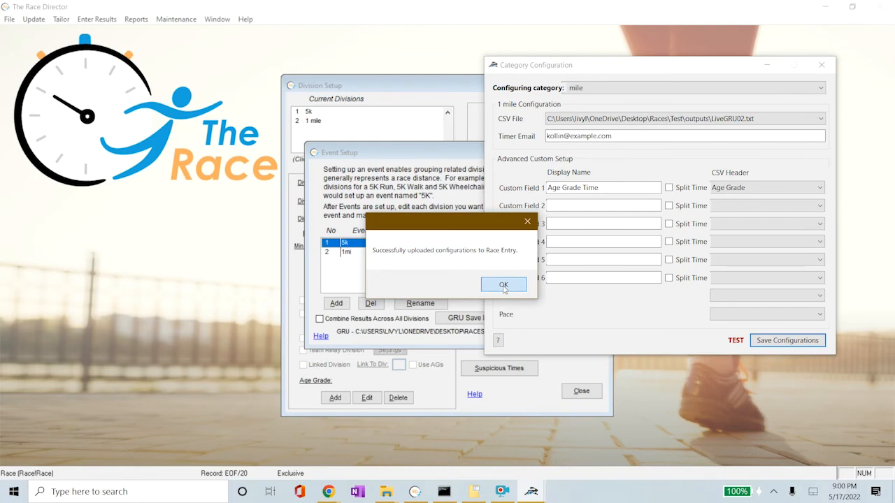
Step: Return to the main Race Entry Live Results window and start uploading the results of the linked files
{"action": "left_click", "coordinate": [530, 492]}
{"action": "left_click", "coordinate": [593, 309]}
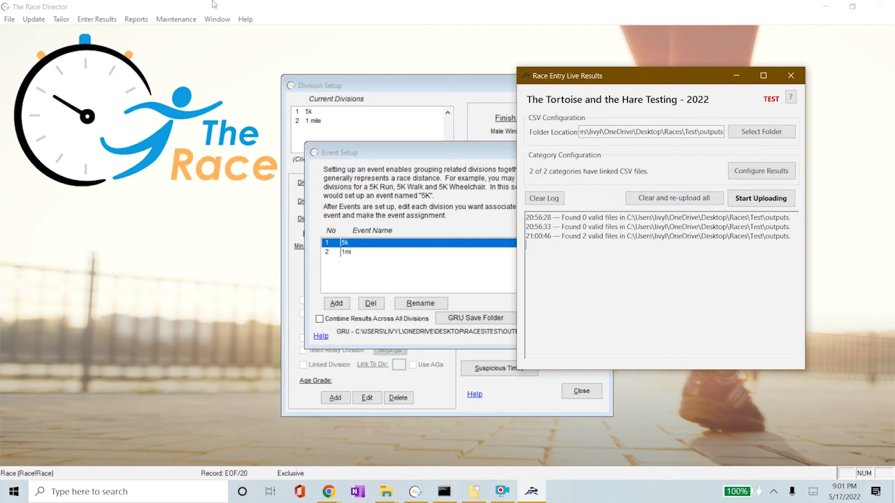
{"action": "left_click", "coordinate": [755, 202]}
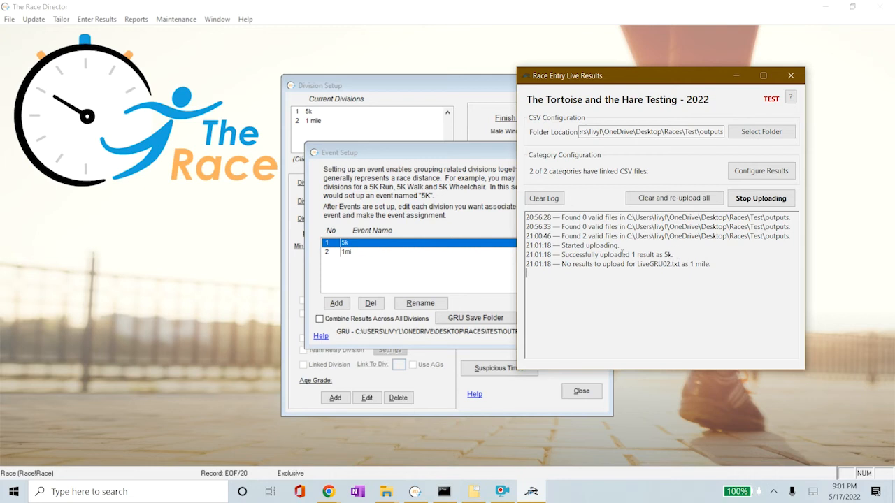
Step: Examine the upload log entries for the 5k and 1 mile categories
{"action": "left_click_drag", "start_coordinate": [562, 255], "coordinate": [673, 256]}
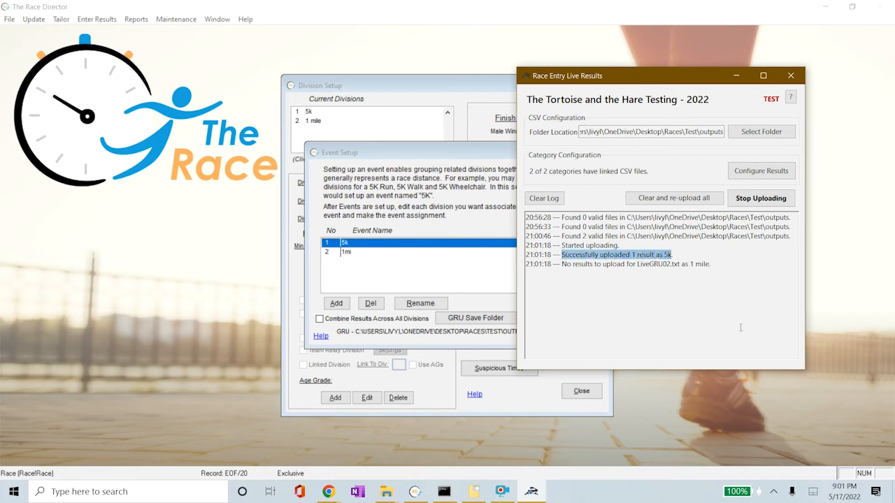
{"action": "double_click", "coordinate": [668, 255]}
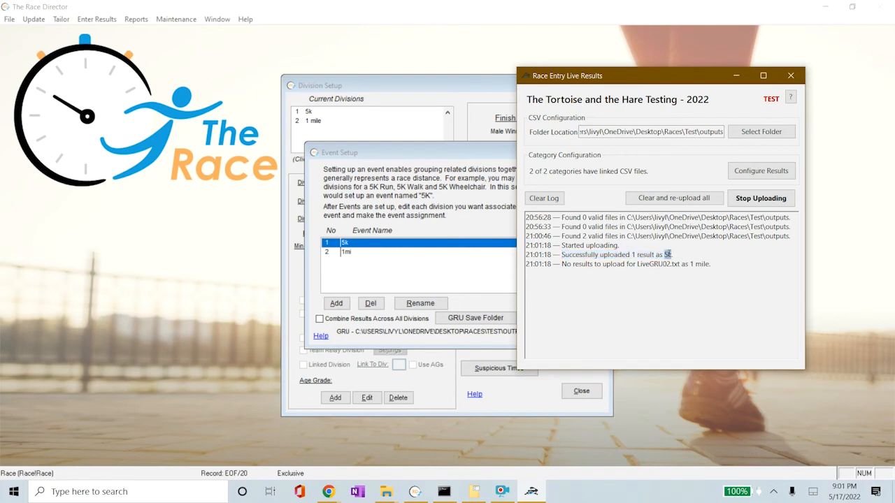
{"action": "double_click", "coordinate": [633, 255]}
{"action": "left_click", "coordinate": [743, 270]}
{"action": "left_click_drag", "start_coordinate": [563, 264], "coordinate": [713, 265]}
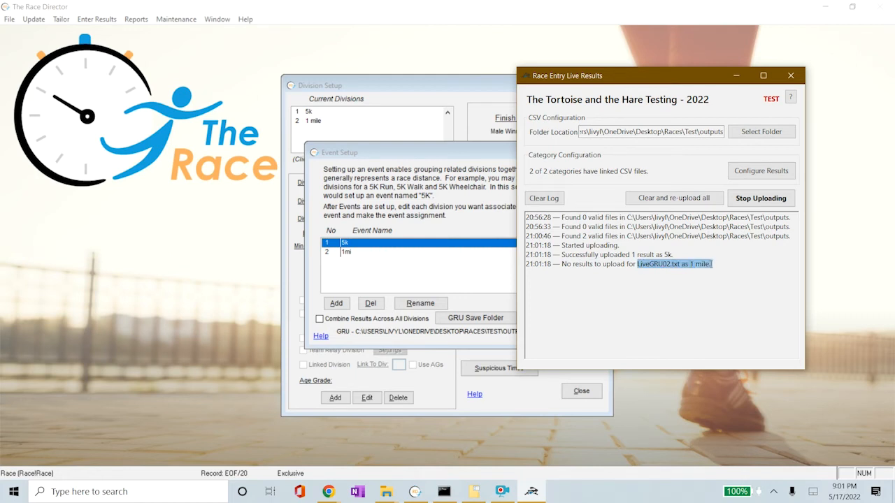
Step: Switch to The Race Director, close the event and division setup windows, and open the chip results import
{"action": "left_click", "coordinate": [694, 296]}
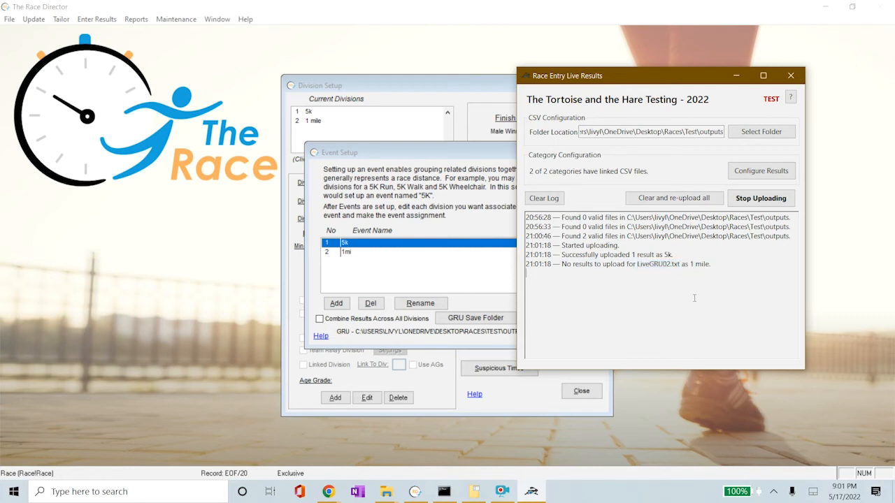
{"action": "left_click", "coordinate": [428, 156]}
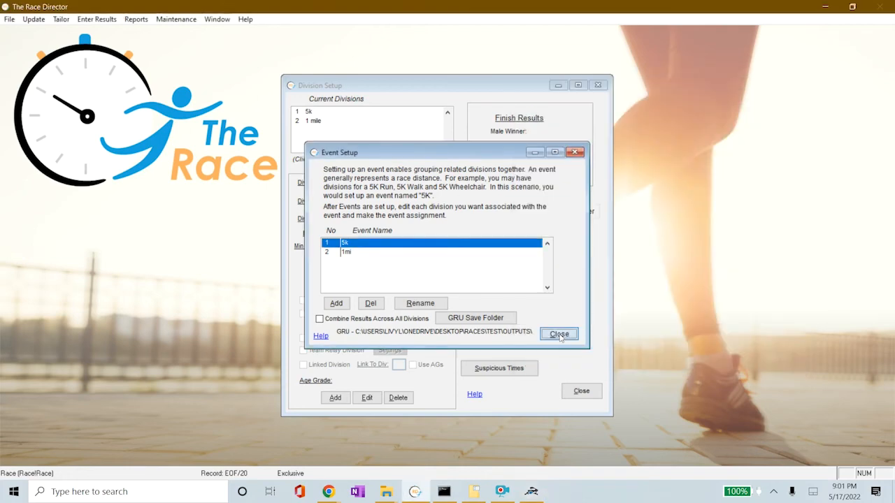
{"action": "left_click", "coordinate": [559, 333]}
{"action": "left_click", "coordinate": [581, 392]}
{"action": "left_click", "coordinate": [96, 19]}
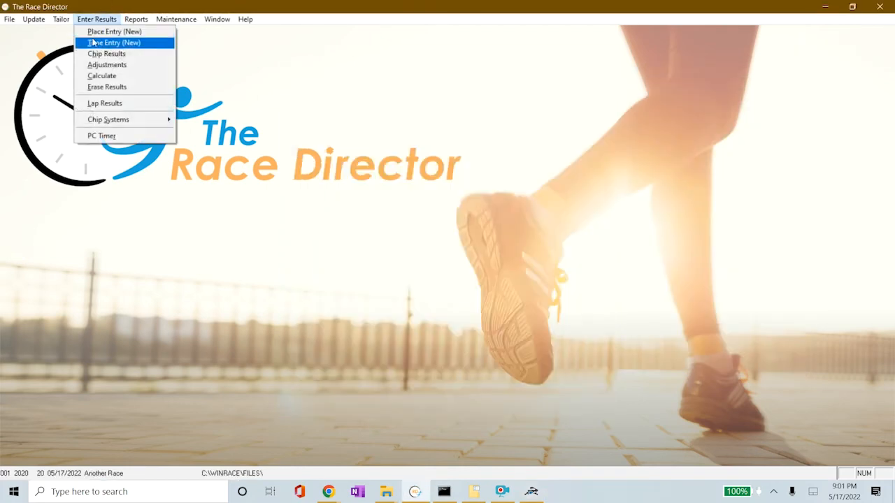
{"action": "left_click", "coordinate": [106, 54]}
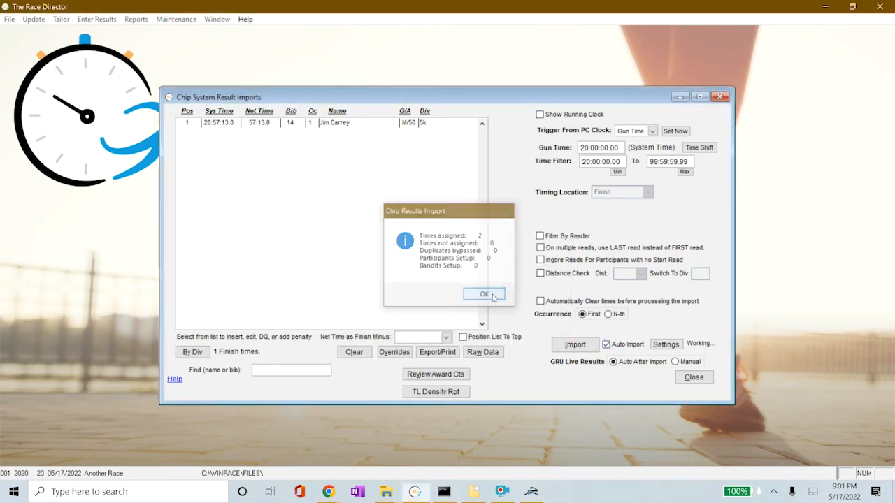
Step: Acknowledge the chip import summaries and check the Race Entry Live Results log for the uploads of the imported times
{"action": "left_click", "coordinate": [493, 298]}
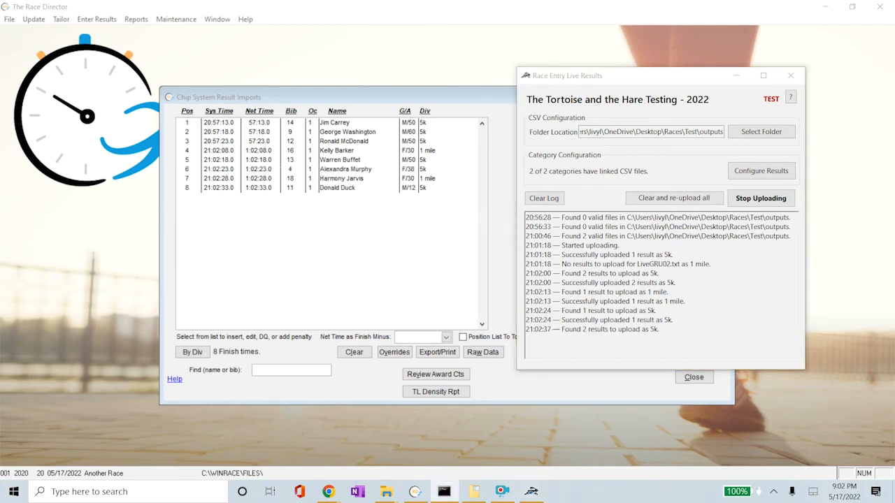
{"action": "left_click", "coordinate": [599, 201]}
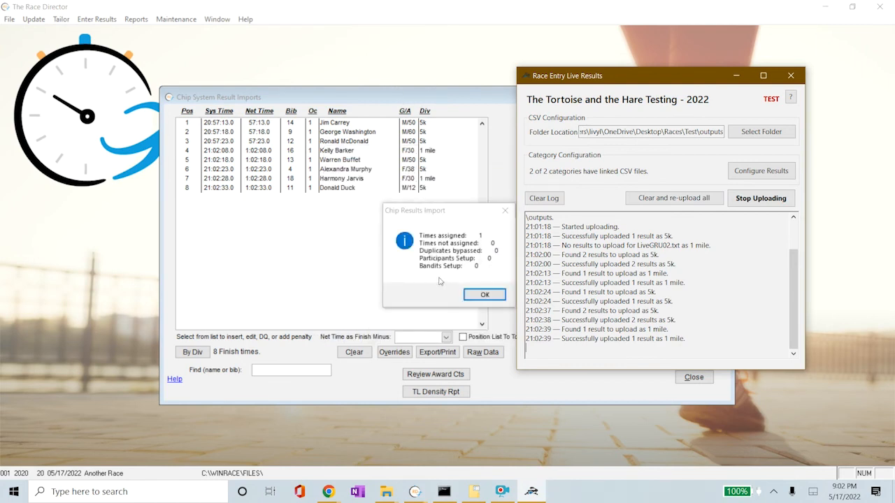
{"action": "left_click", "coordinate": [483, 295]}
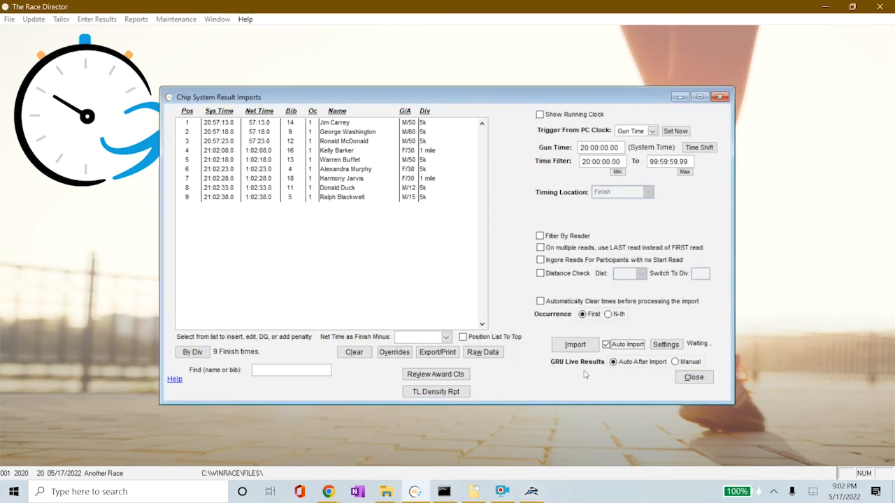
Step: Turn off Auto Import and clear all finish times from the chip results
{"action": "left_click", "coordinate": [557, 394]}
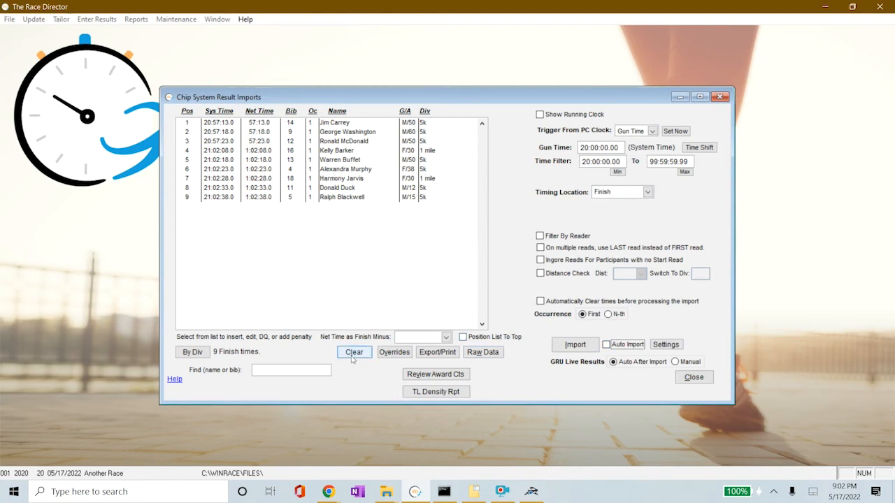
{"action": "left_click", "coordinate": [353, 359]}
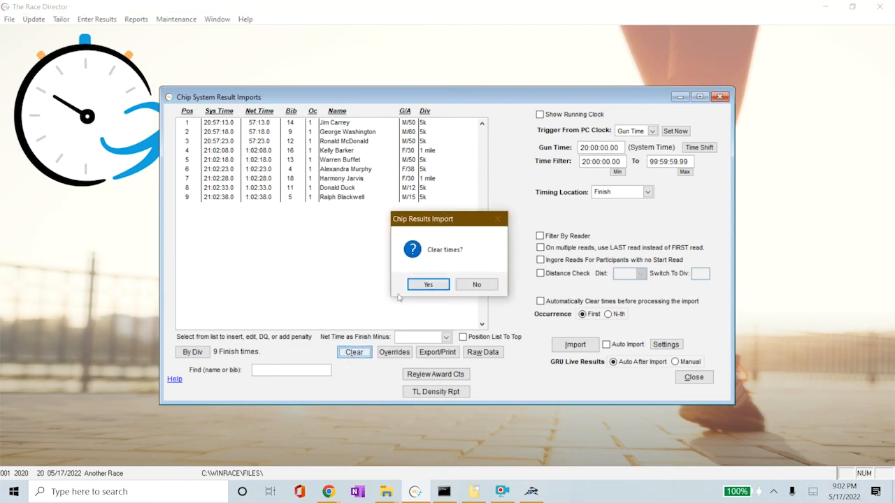
{"action": "left_click", "coordinate": [429, 285]}
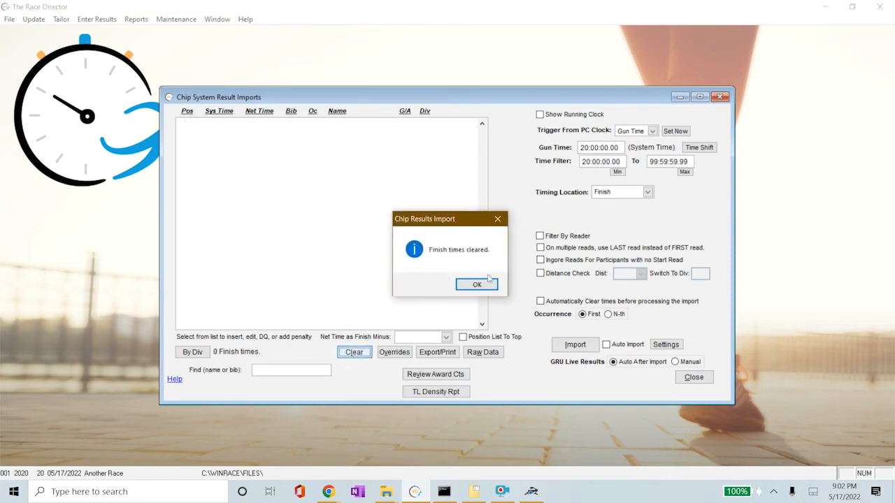
{"action": "left_click", "coordinate": [475, 284]}
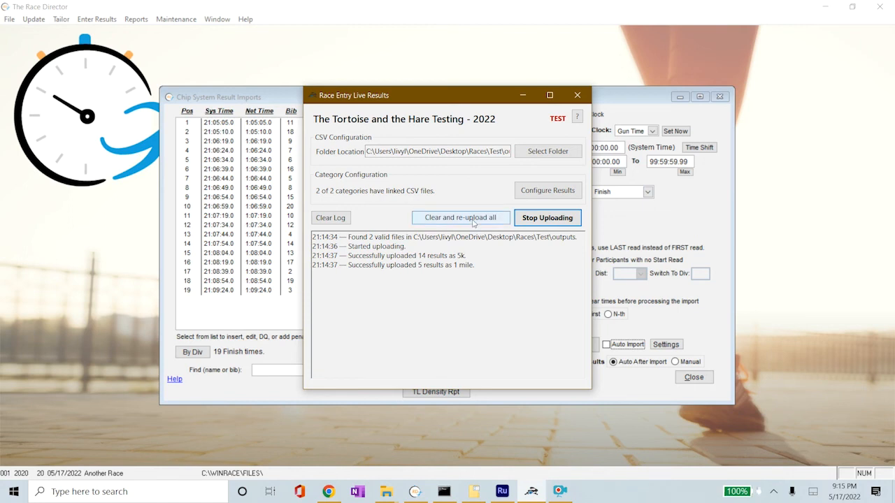
Step: Clear the results previously uploaded to Race Entry and re-upload all current results
{"action": "left_click", "coordinate": [500, 219]}
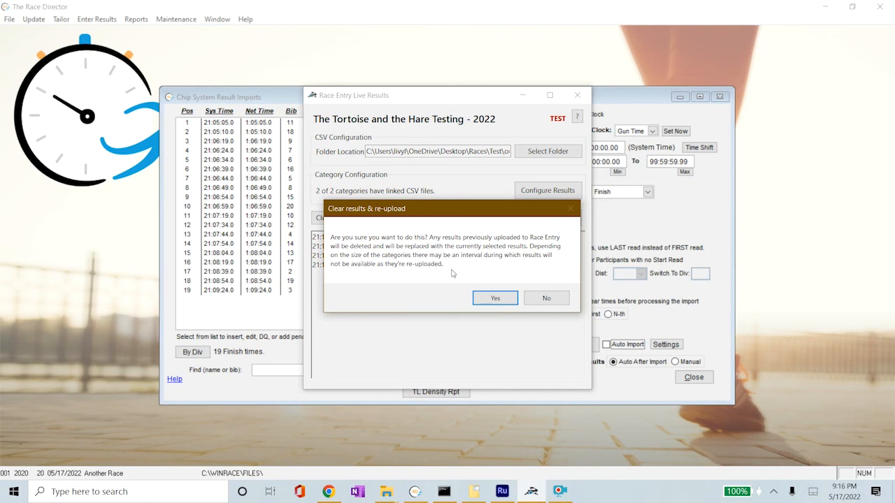
{"action": "left_click_drag", "start_coordinate": [475, 218], "coordinate": [466, 206]}
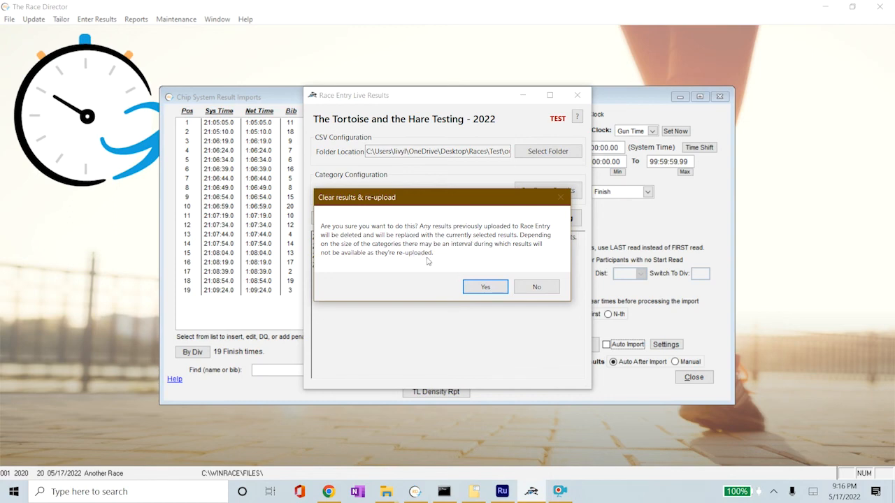
{"action": "left_click", "coordinate": [482, 288]}
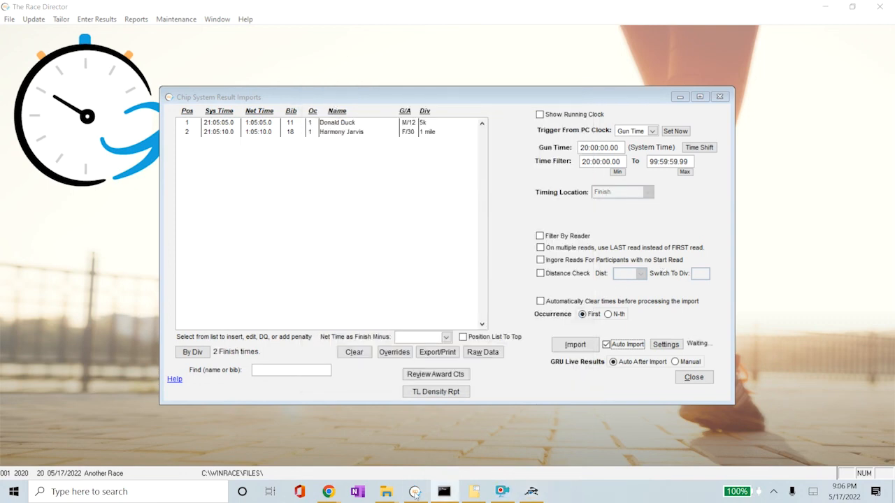
Step: Check the Live Results upload log, then switch to Chrome and refresh the race's 5k results page
{"action": "left_click", "coordinate": [532, 491]}
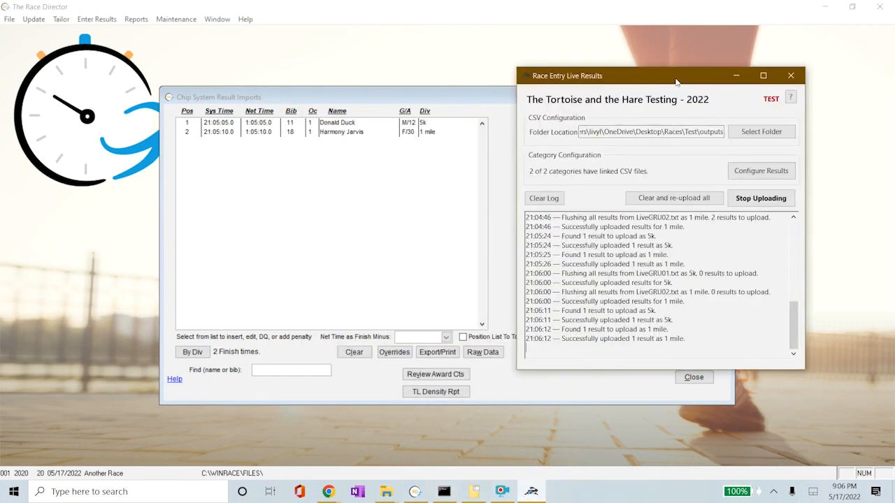
{"action": "left_click_drag", "start_coordinate": [679, 80], "coordinate": [654, 84]}
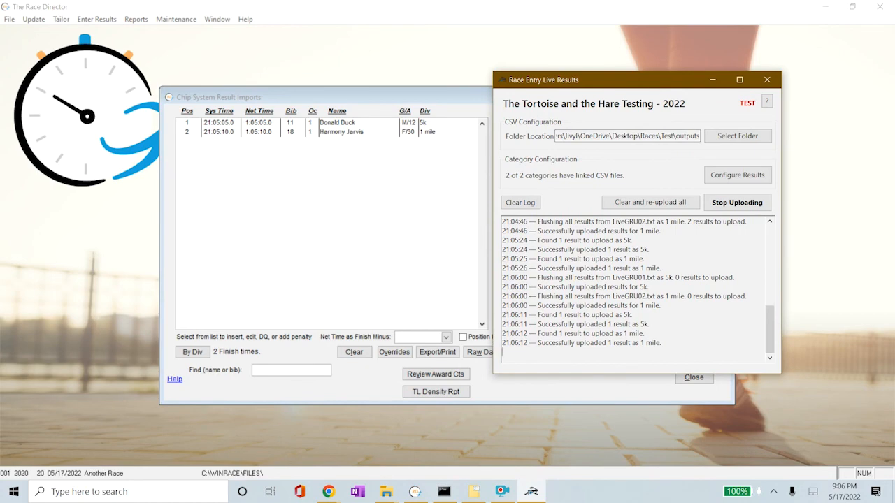
{"action": "left_click", "coordinate": [328, 491]}
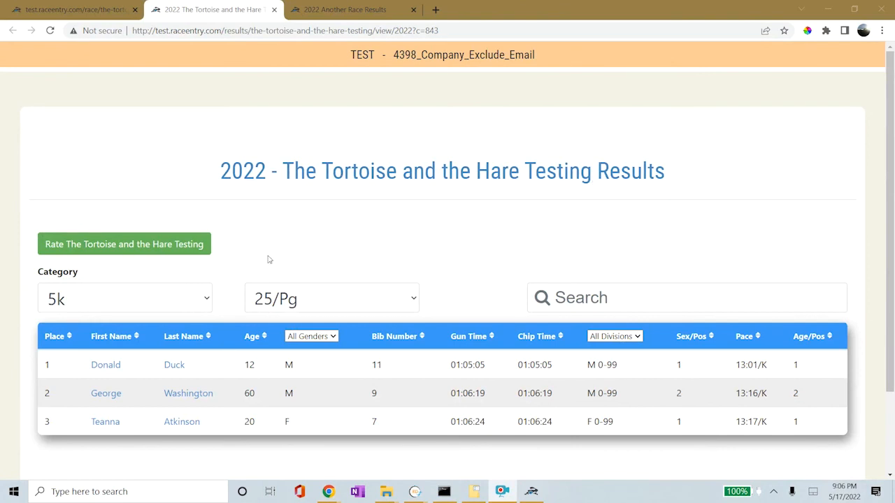
{"action": "scroll", "coordinate": [40, 51], "scroll_direction": "down", "scroll_amount": 2}
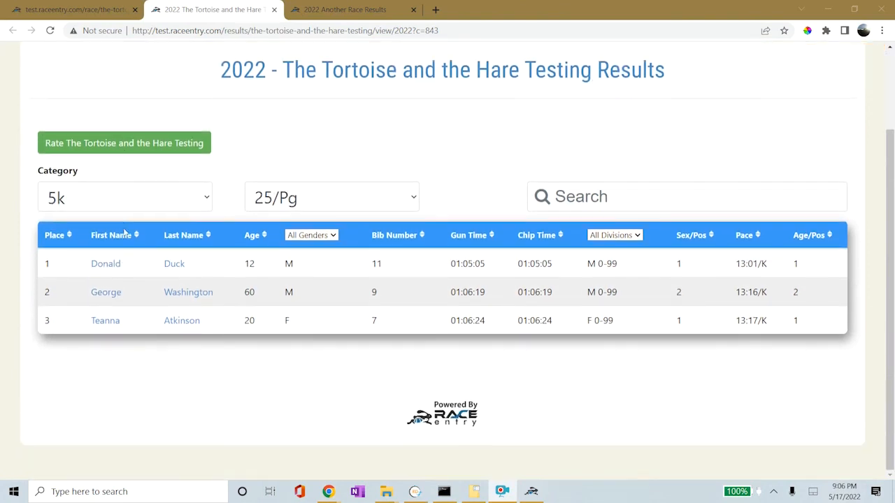
{"action": "left_click", "coordinate": [51, 30]}
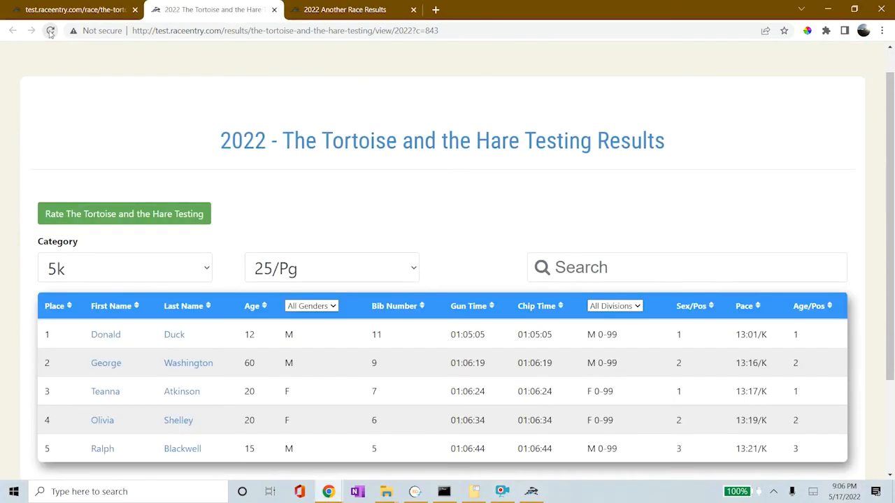
{"action": "scroll", "coordinate": [105, 241], "scroll_direction": "down", "scroll_amount": 1}
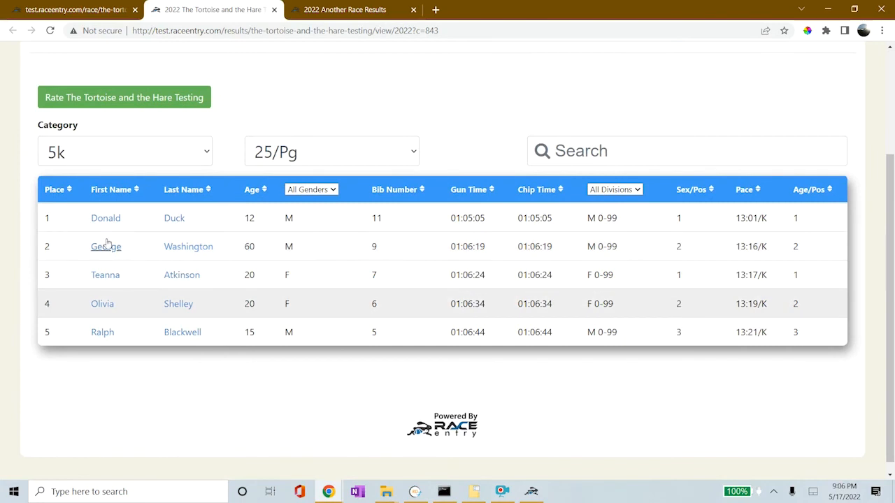
Step: View the 1 mile category's online results, then return to the 5k category and refresh the page
{"action": "left_click", "coordinate": [171, 149]}
{"action": "left_click", "coordinate": [130, 200]}
{"action": "left_click", "coordinate": [122, 227]}
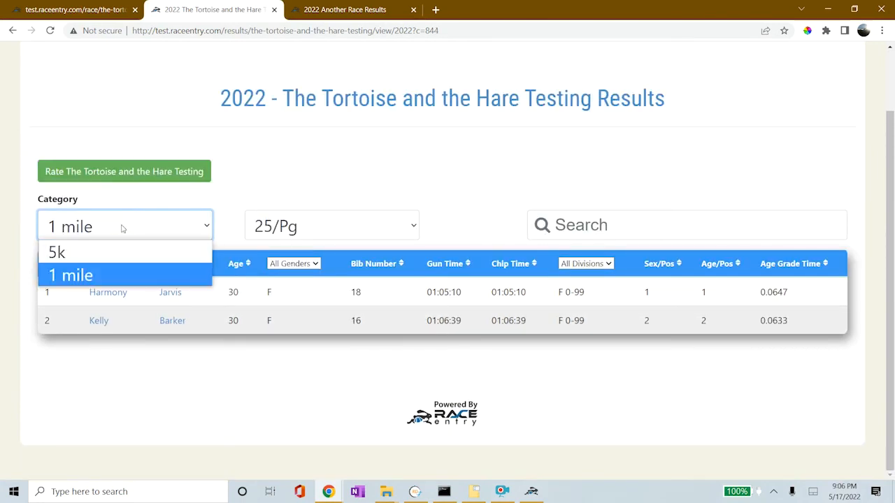
{"action": "left_click", "coordinate": [114, 245]}
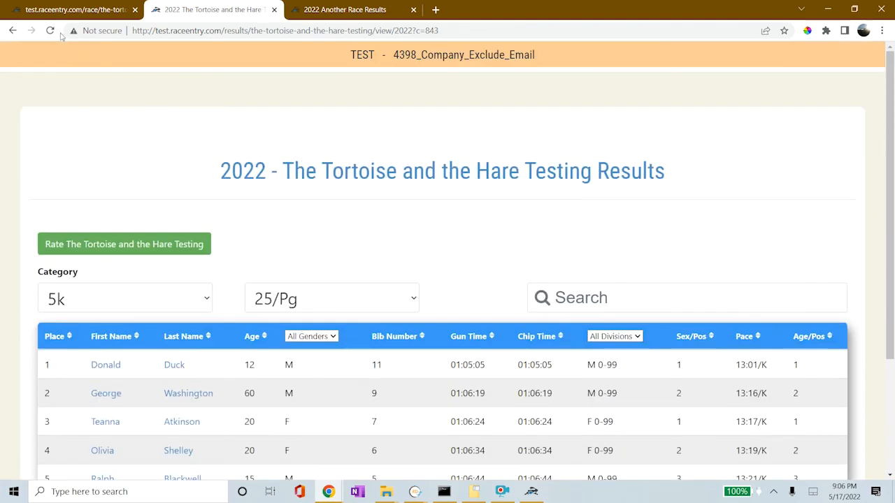
{"action": "left_click", "coordinate": [51, 30]}
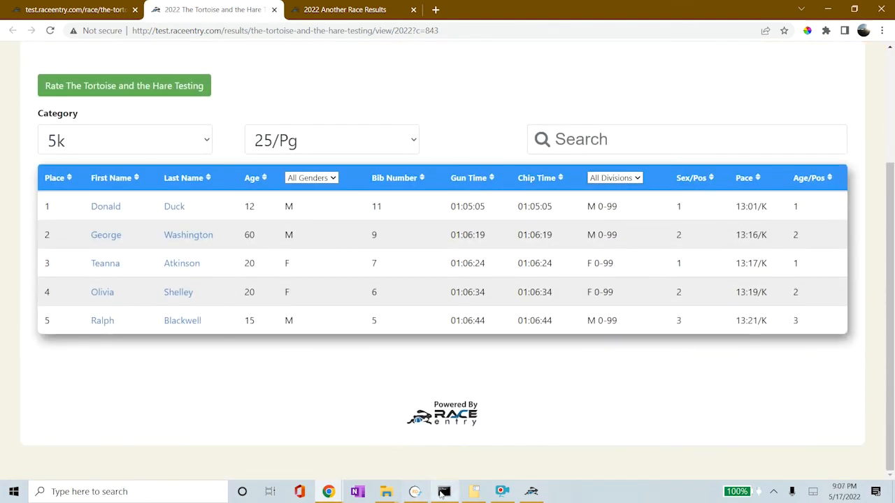
Step: Switch to Race Entry Live Results and browse its help topics on program use, configuring results, CSV format and The Race Director
{"action": "left_click", "coordinate": [531, 492]}
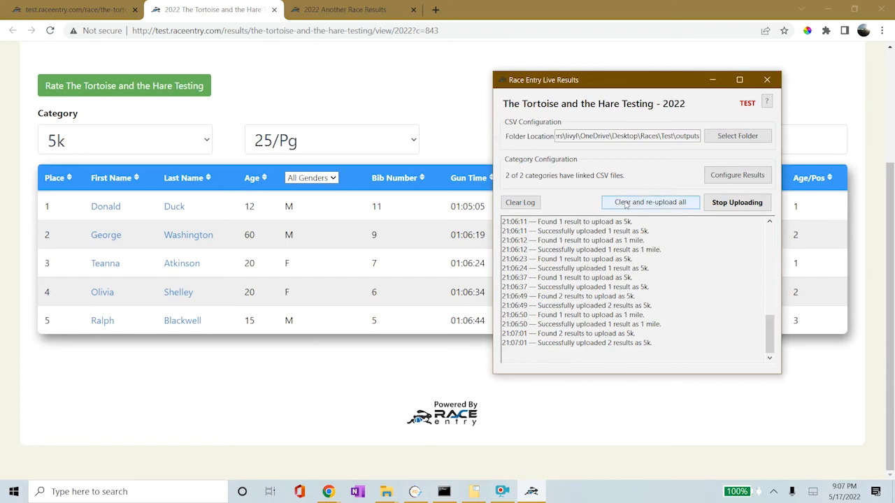
{"action": "left_click", "coordinate": [766, 103]}
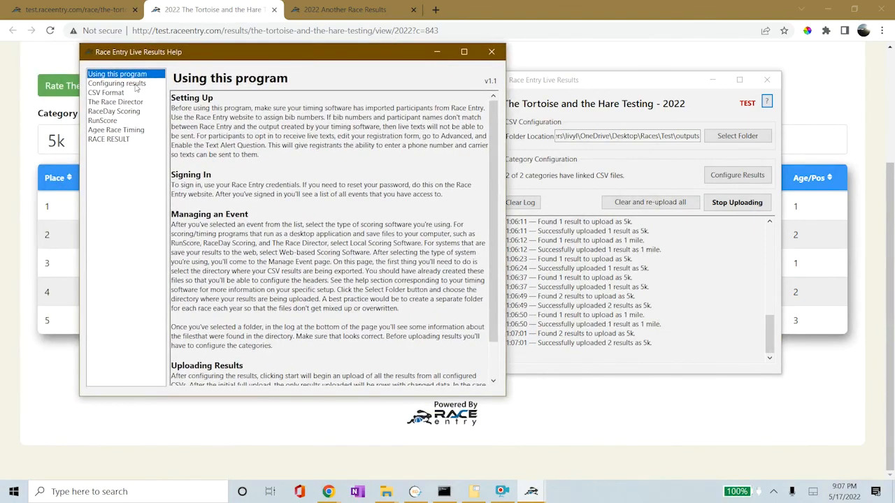
{"action": "left_click", "coordinate": [138, 83]}
{"action": "left_click", "coordinate": [120, 92]}
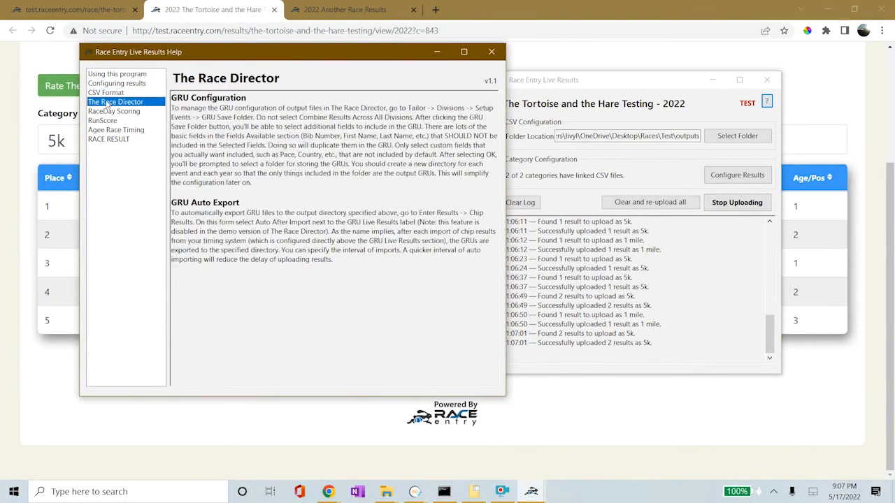
{"action": "left_click", "coordinate": [106, 84]}
{"action": "left_click", "coordinate": [103, 73]}
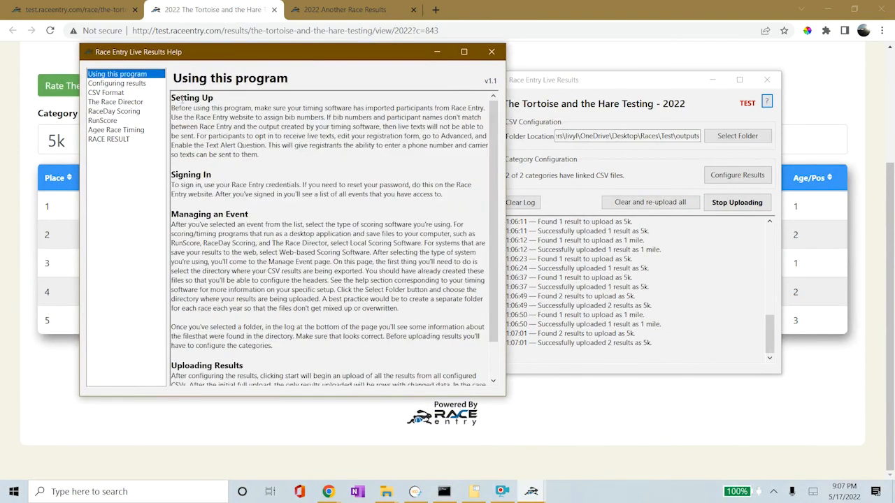
{"action": "left_click", "coordinate": [125, 83]}
{"action": "left_click", "coordinate": [120, 93]}
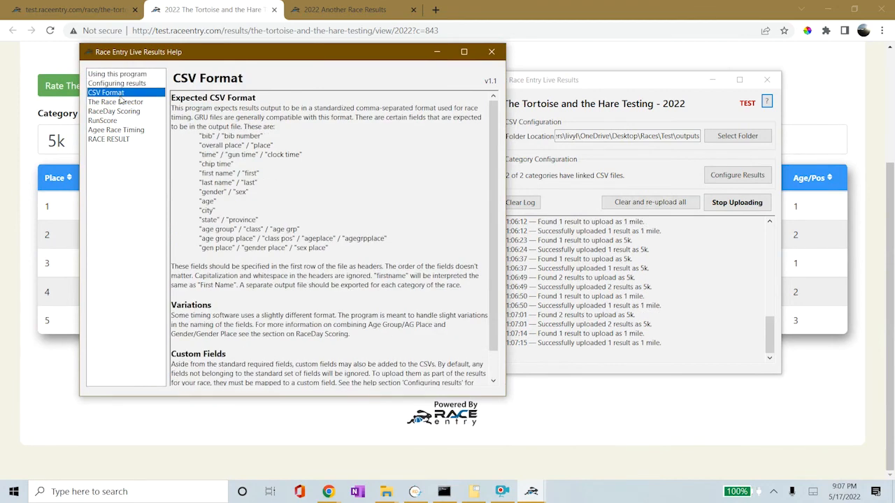
{"action": "left_click", "coordinate": [121, 102]}
{"action": "left_click", "coordinate": [116, 93]}
{"action": "left_click", "coordinate": [115, 83]}
{"action": "left_click", "coordinate": [115, 75]}
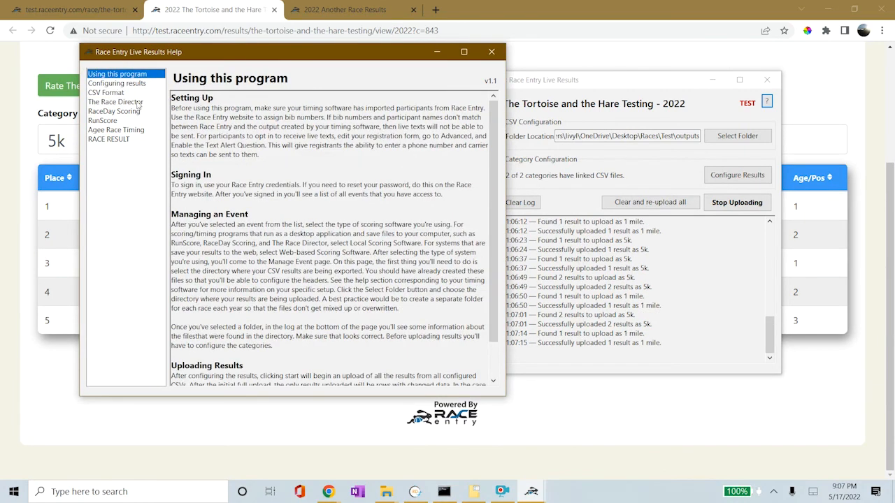
Step: Close the help and stop uploading the live results
{"action": "left_click", "coordinate": [495, 52]}
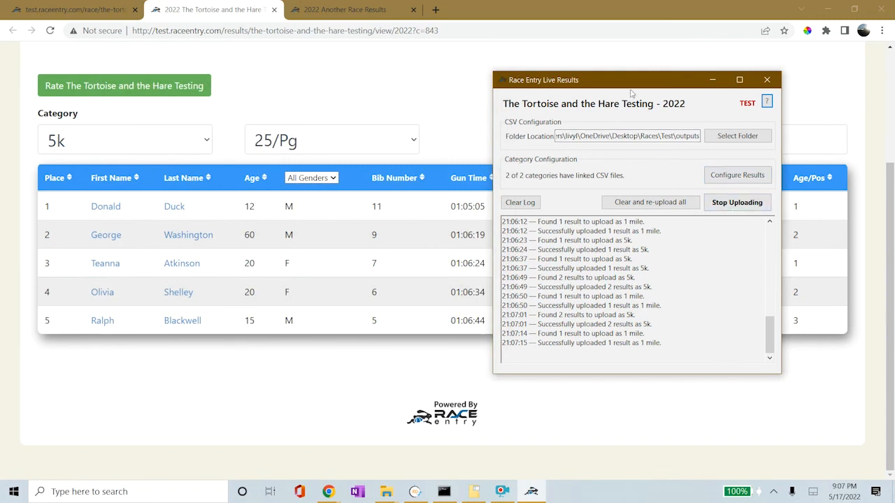
{"action": "left_click_drag", "start_coordinate": [630, 81], "coordinate": [588, 79]}
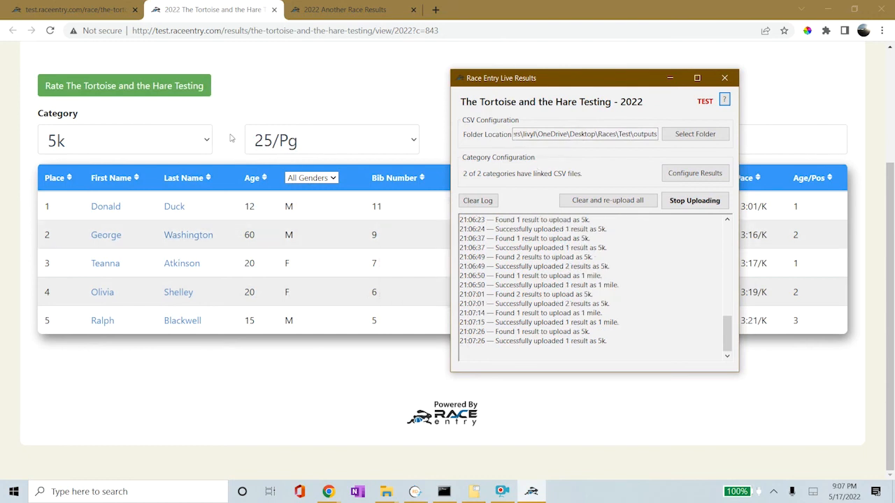
{"action": "left_click", "coordinate": [685, 202]}
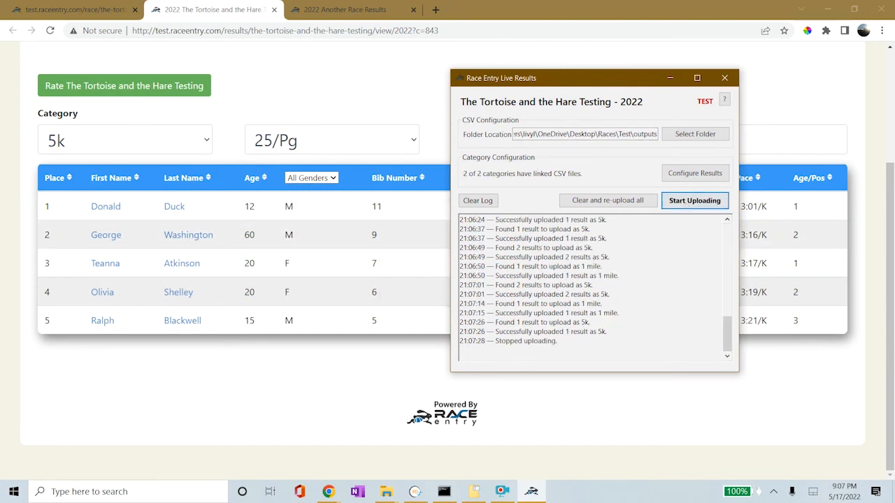